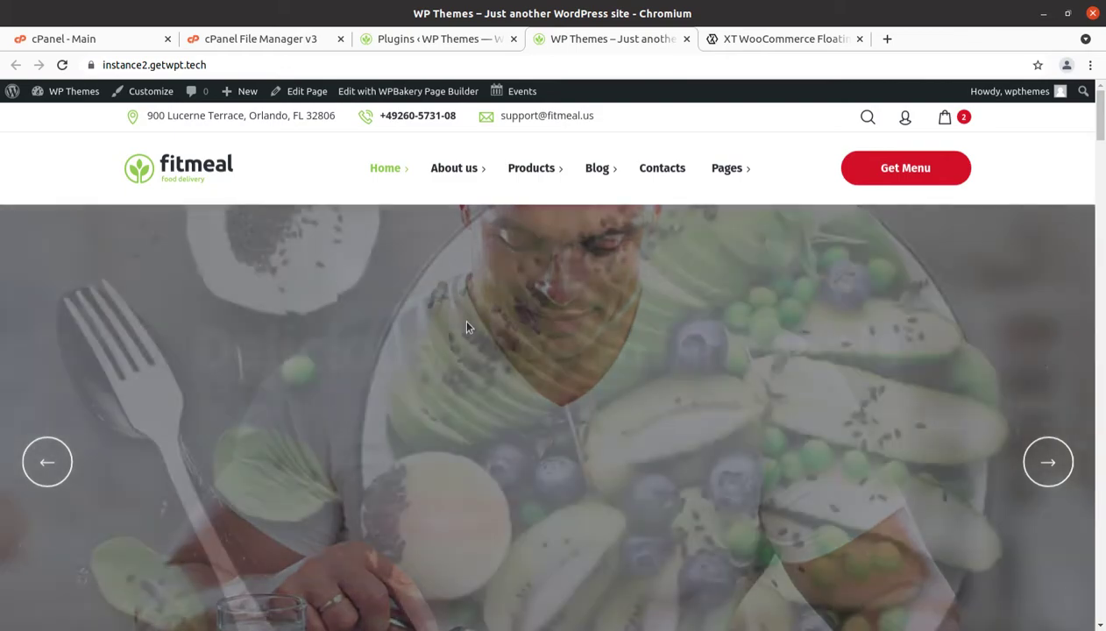
Step: Look over the store's home page from the hero slider to the natural ingredients section
{"action": "scroll", "coordinate": [466, 329], "scroll_direction": "down", "scroll_amount": 3}
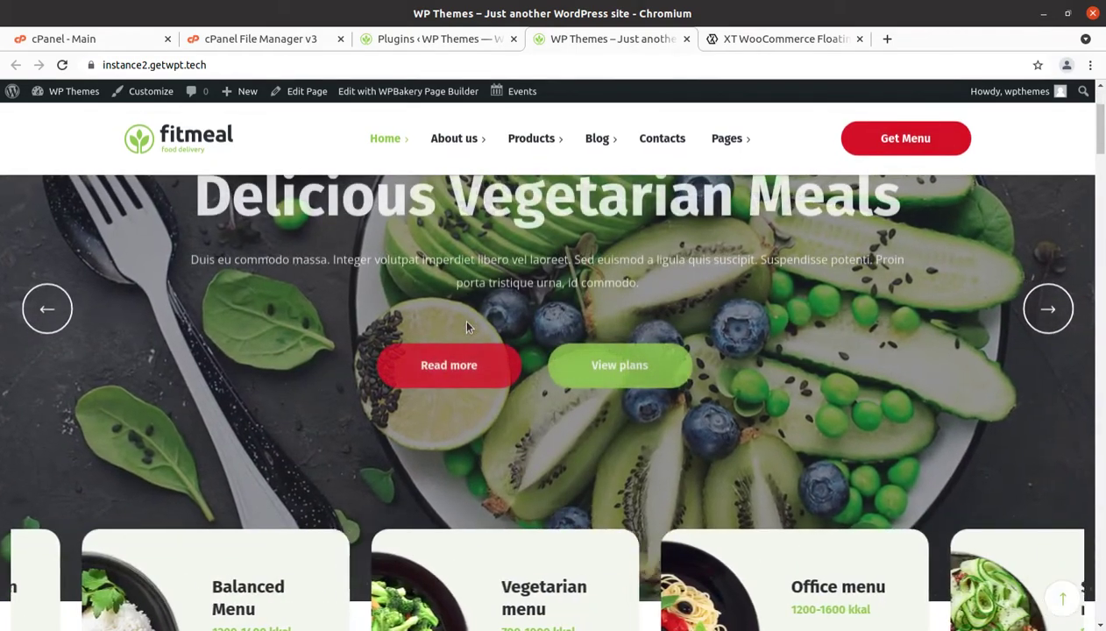
{"action": "scroll", "coordinate": [466, 327], "scroll_direction": "down", "scroll_amount": 1}
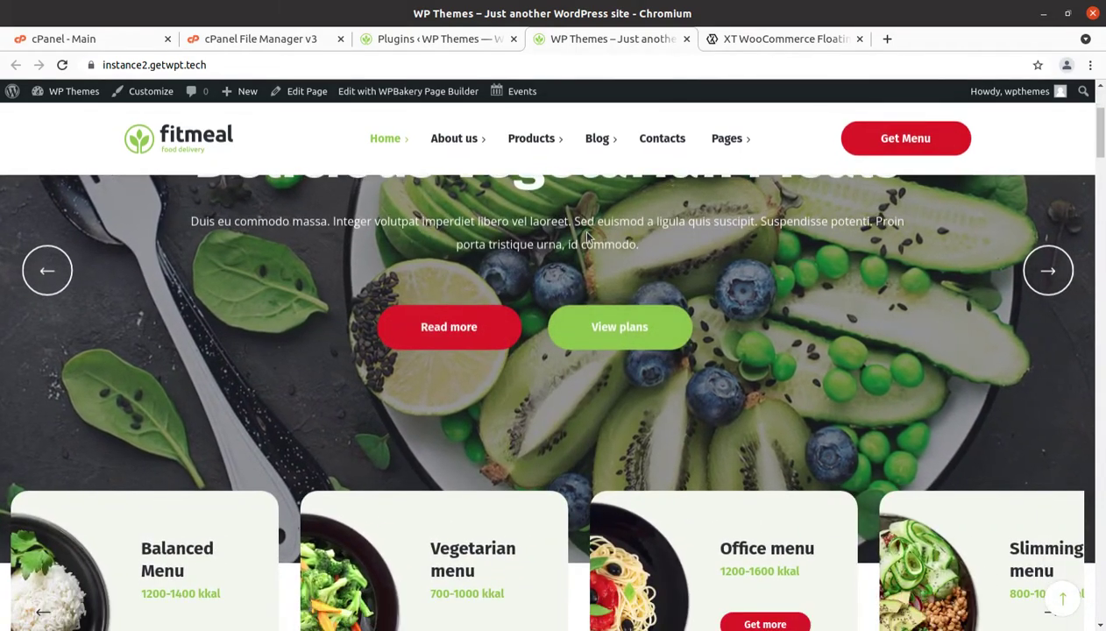
{"action": "scroll", "coordinate": [638, 280], "scroll_direction": "down", "scroll_amount": 3}
{"action": "scroll", "coordinate": [638, 280], "scroll_direction": "down", "scroll_amount": 5}
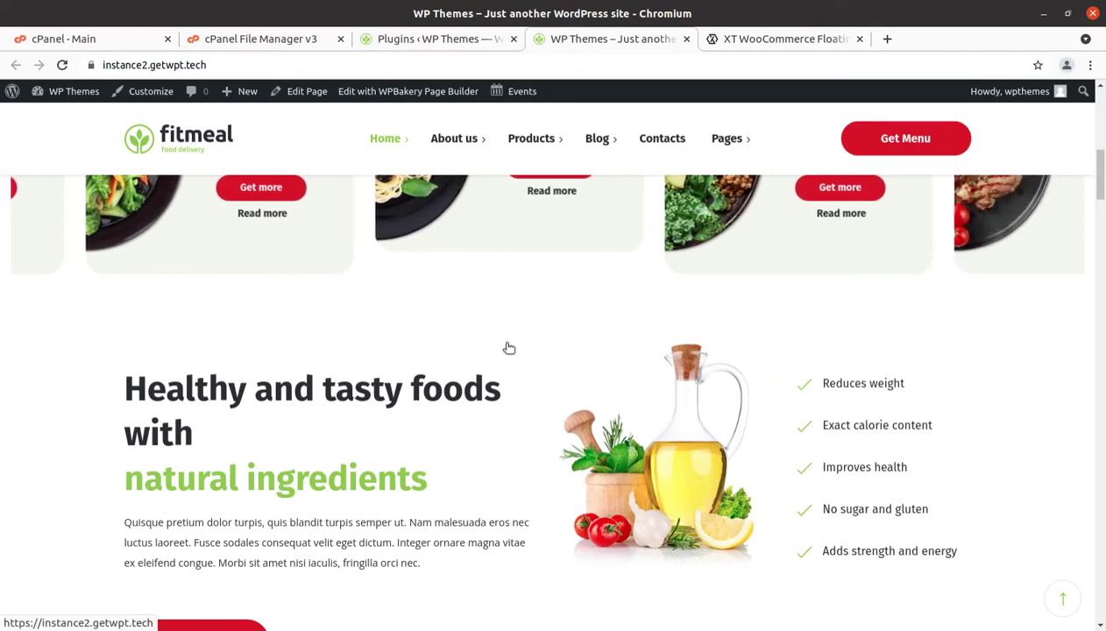
Step: Review the XT WooCommerce Floating Cart product page, reading its description, pricing, plugin details and requirements
{"action": "left_click", "coordinate": [732, 41]}
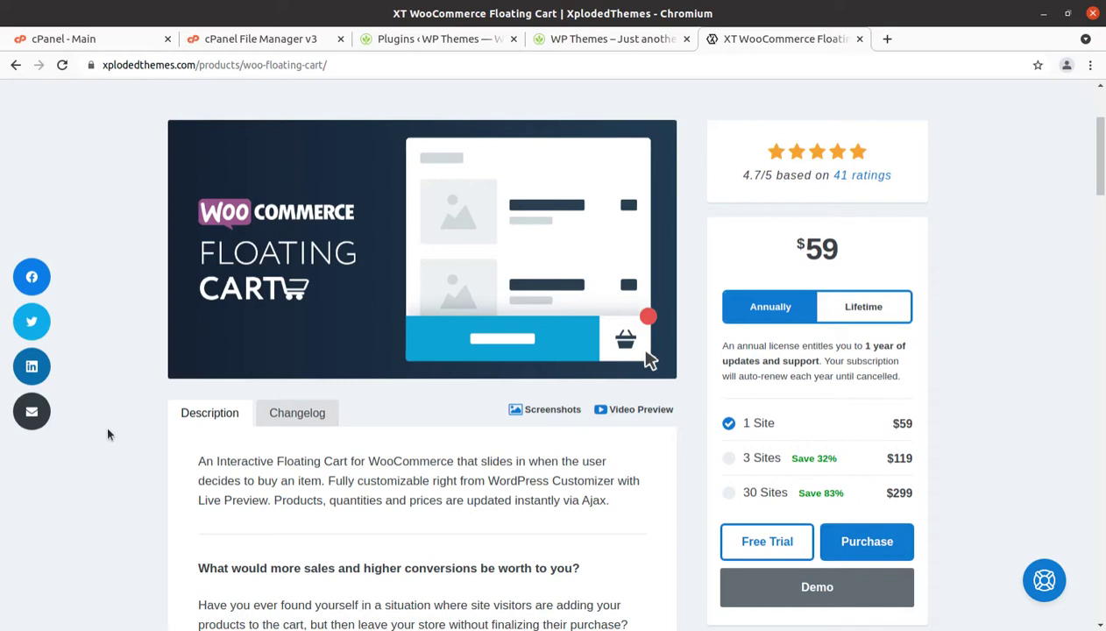
{"action": "scroll", "coordinate": [96, 431], "scroll_direction": "up", "scroll_amount": 3}
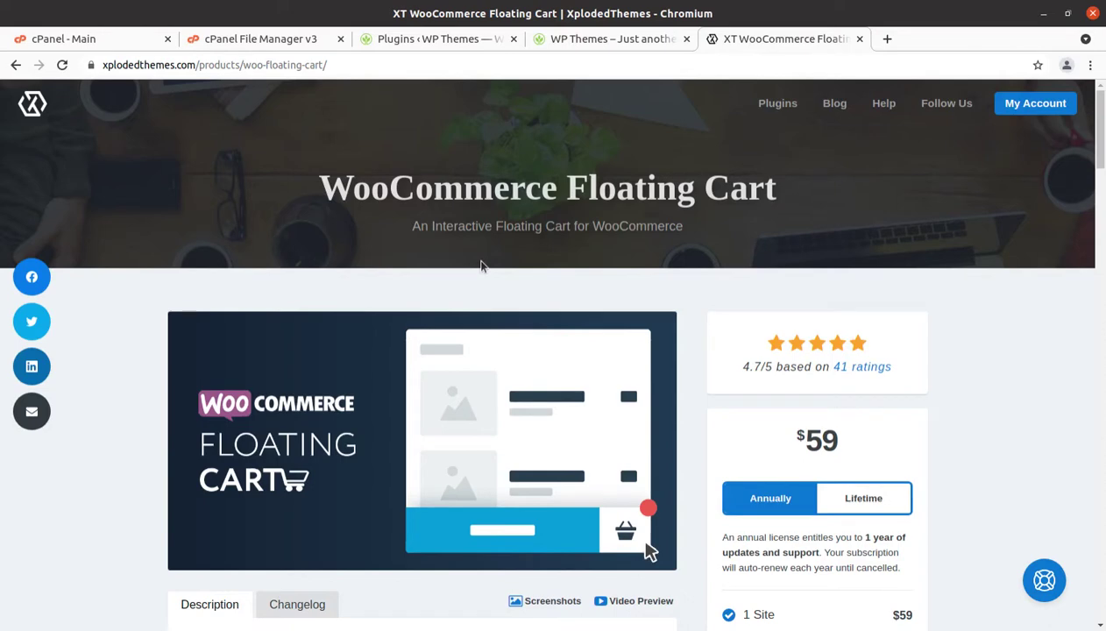
{"action": "scroll", "coordinate": [675, 294], "scroll_direction": "down", "scroll_amount": 5}
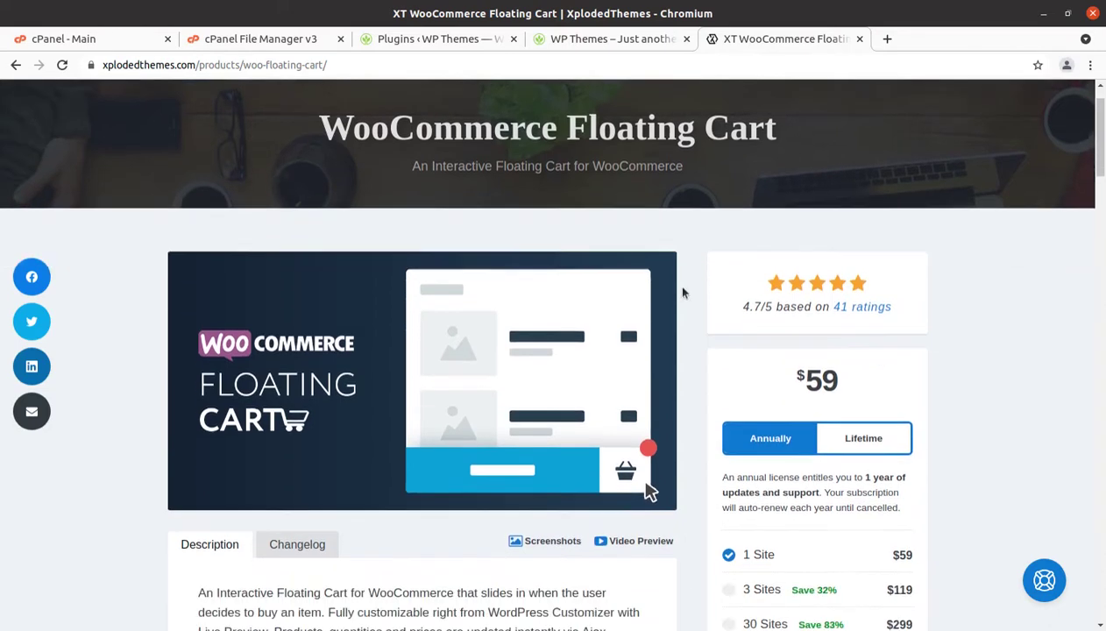
{"action": "scroll", "coordinate": [675, 299], "scroll_direction": "down", "scroll_amount": 1}
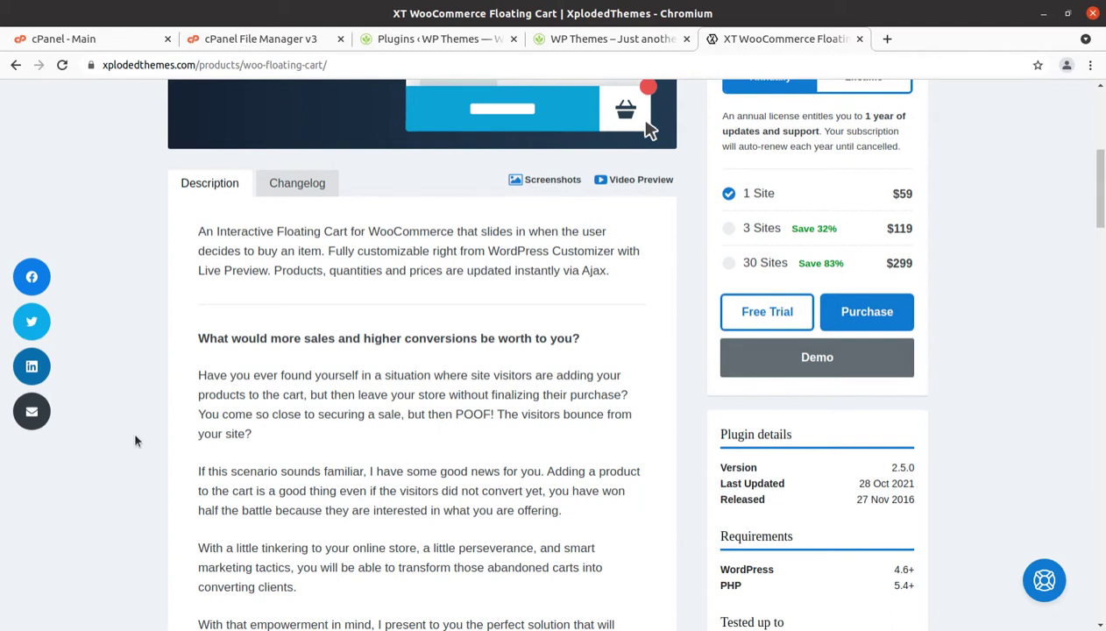
{"action": "scroll", "coordinate": [144, 474], "scroll_direction": "down", "scroll_amount": 2}
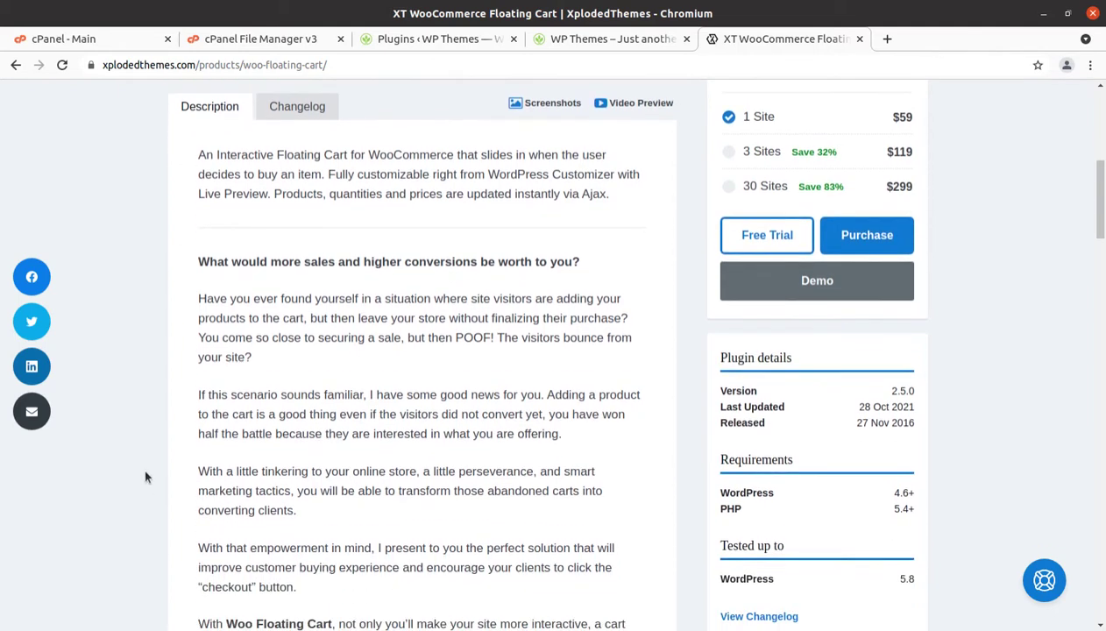
{"action": "scroll", "coordinate": [147, 477], "scroll_direction": "down", "scroll_amount": 1}
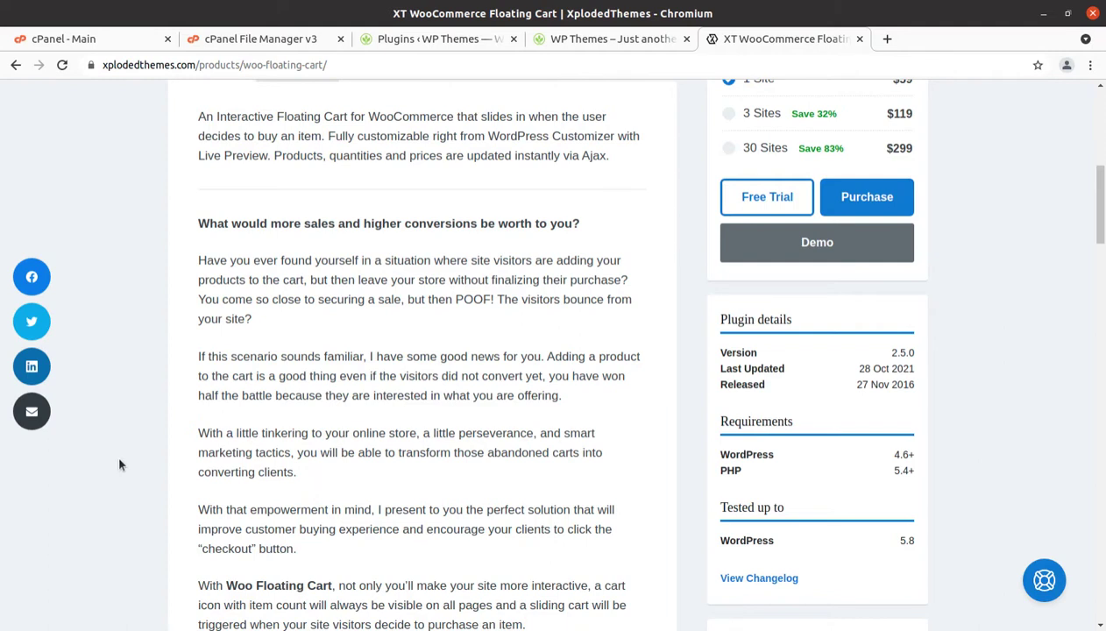
{"action": "scroll", "coordinate": [123, 465], "scroll_direction": "down", "scroll_amount": 2}
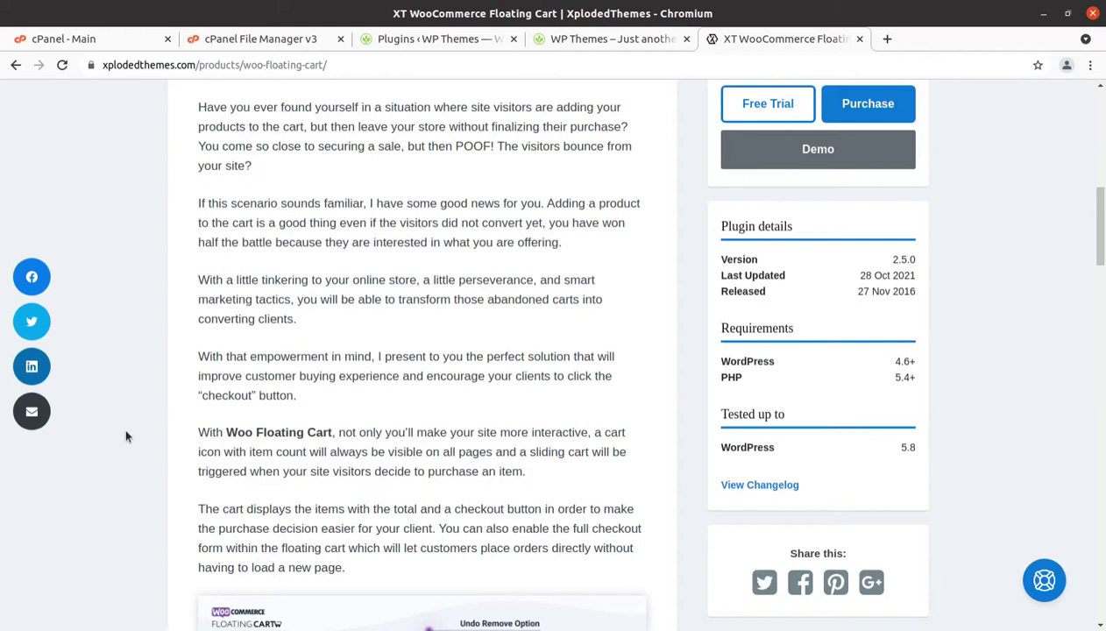
{"action": "scroll", "coordinate": [124, 435], "scroll_direction": "down", "scroll_amount": 1}
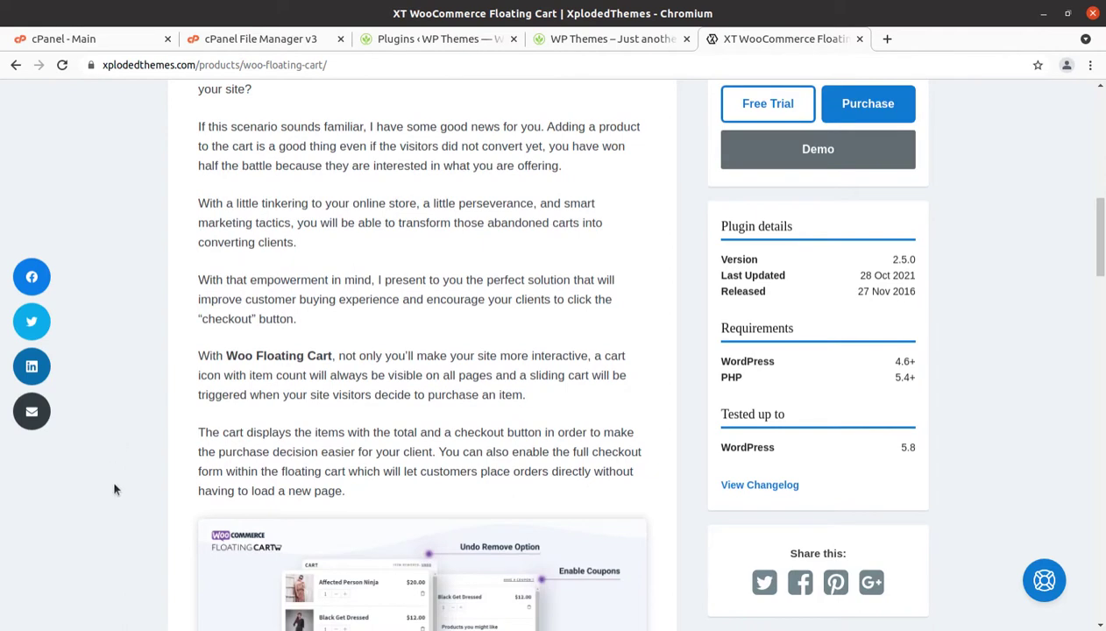
{"action": "scroll", "coordinate": [114, 490], "scroll_direction": "down", "scroll_amount": 1}
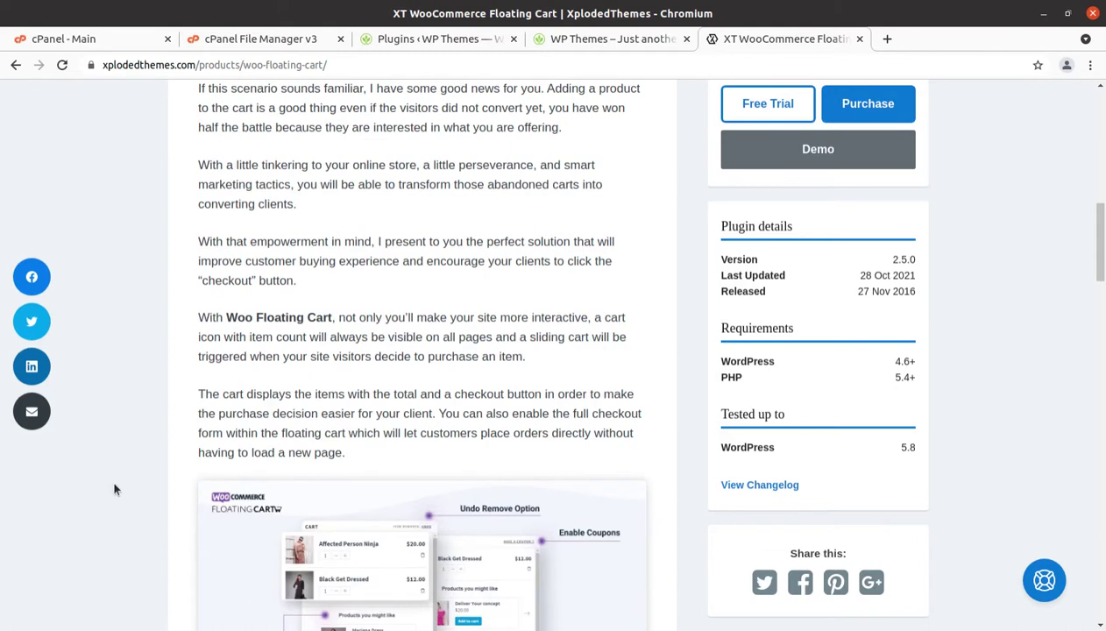
{"action": "scroll", "coordinate": [114, 490], "scroll_direction": "down", "scroll_amount": 1}
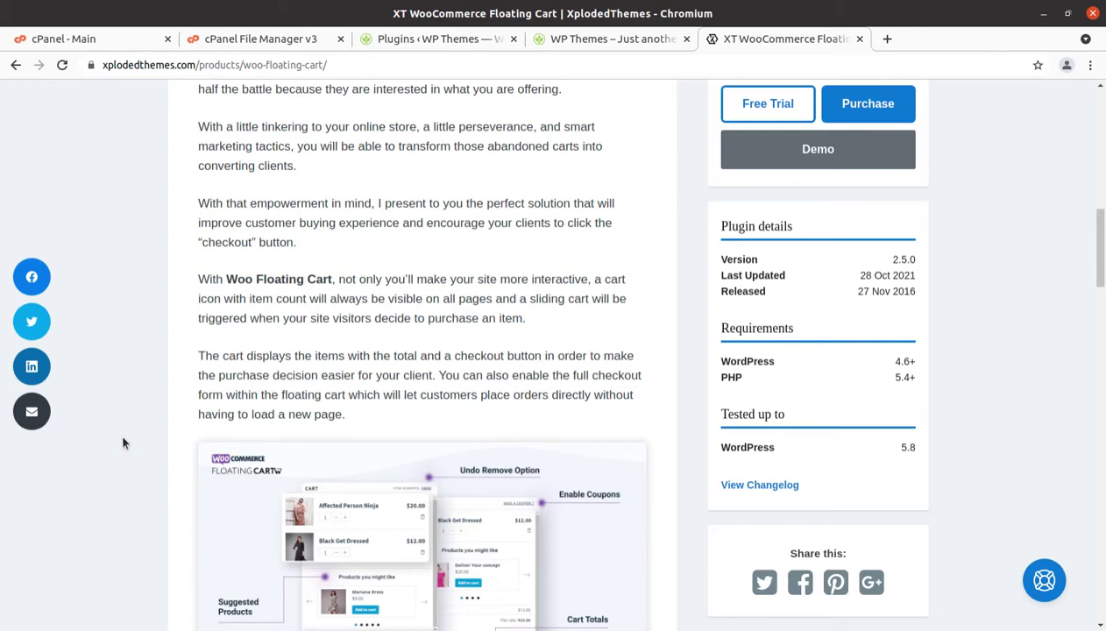
{"action": "scroll", "coordinate": [123, 442], "scroll_direction": "up", "scroll_amount": 8}
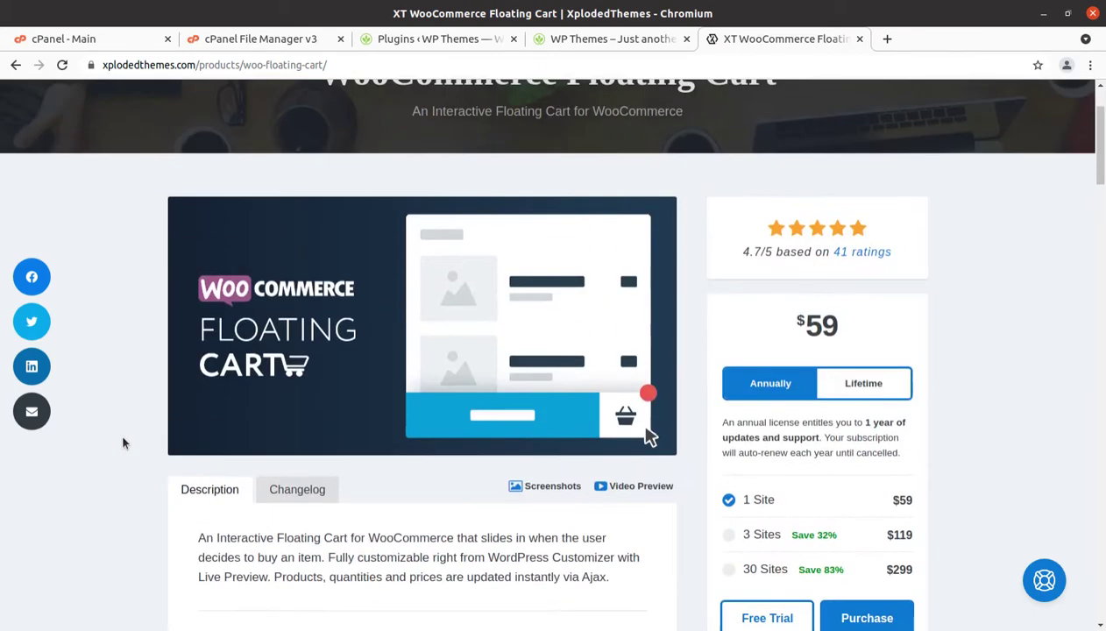
{"action": "scroll", "coordinate": [123, 443], "scroll_direction": "up", "scroll_amount": 2}
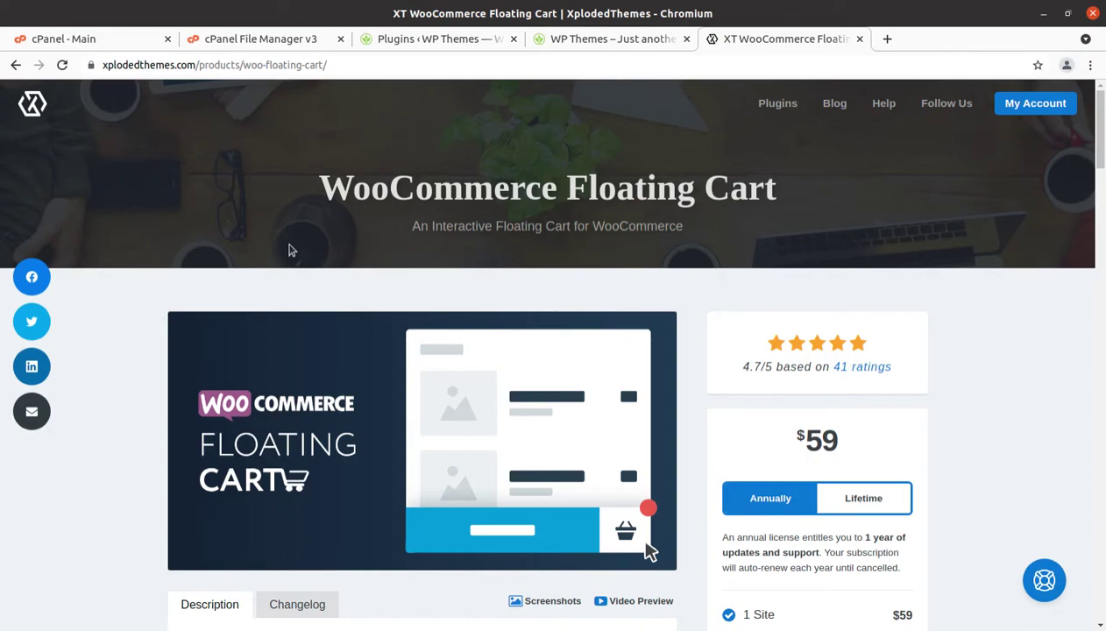
Step: Go back to the store's home page, order the Slimming Menu and add one to the cart
{"action": "left_click", "coordinate": [586, 39]}
{"action": "scroll", "coordinate": [360, 351], "scroll_direction": "up", "scroll_amount": 8}
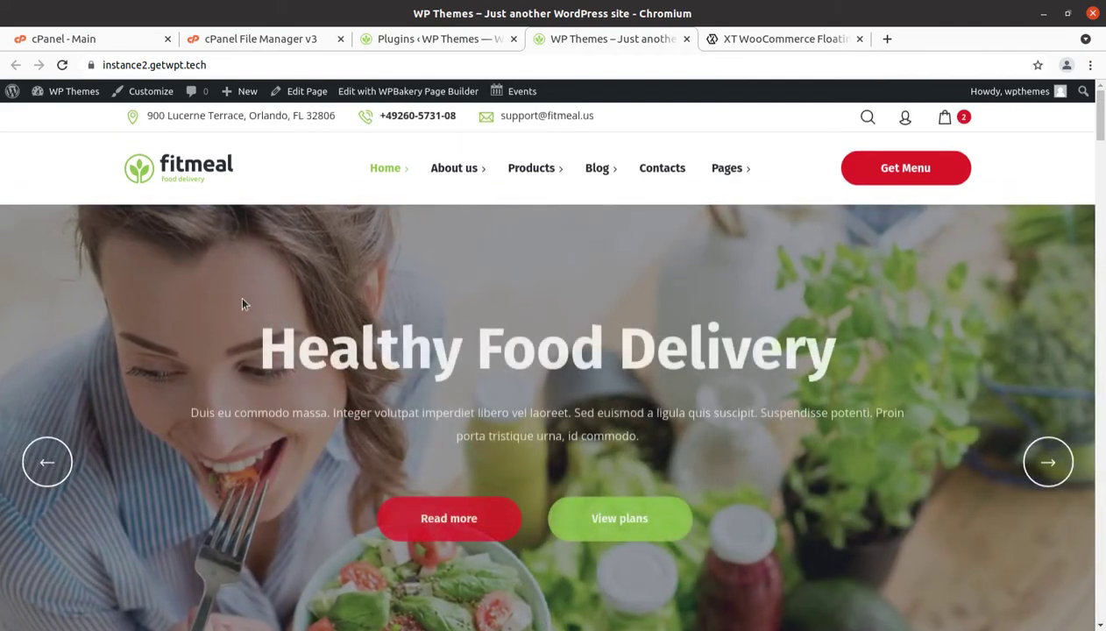
{"action": "scroll", "coordinate": [360, 361], "scroll_direction": "down", "scroll_amount": 1}
{"action": "scroll", "coordinate": [359, 361], "scroll_direction": "down", "scroll_amount": 4}
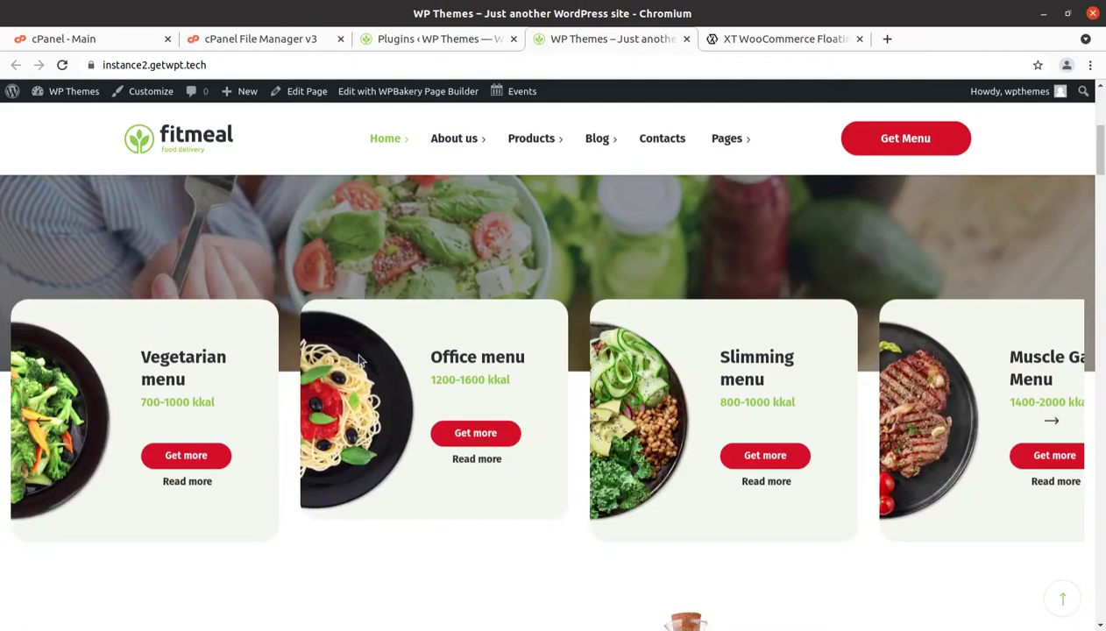
{"action": "scroll", "coordinate": [360, 360], "scroll_direction": "down", "scroll_amount": 4}
{"action": "scroll", "coordinate": [359, 359], "scroll_direction": "down", "scroll_amount": 12}
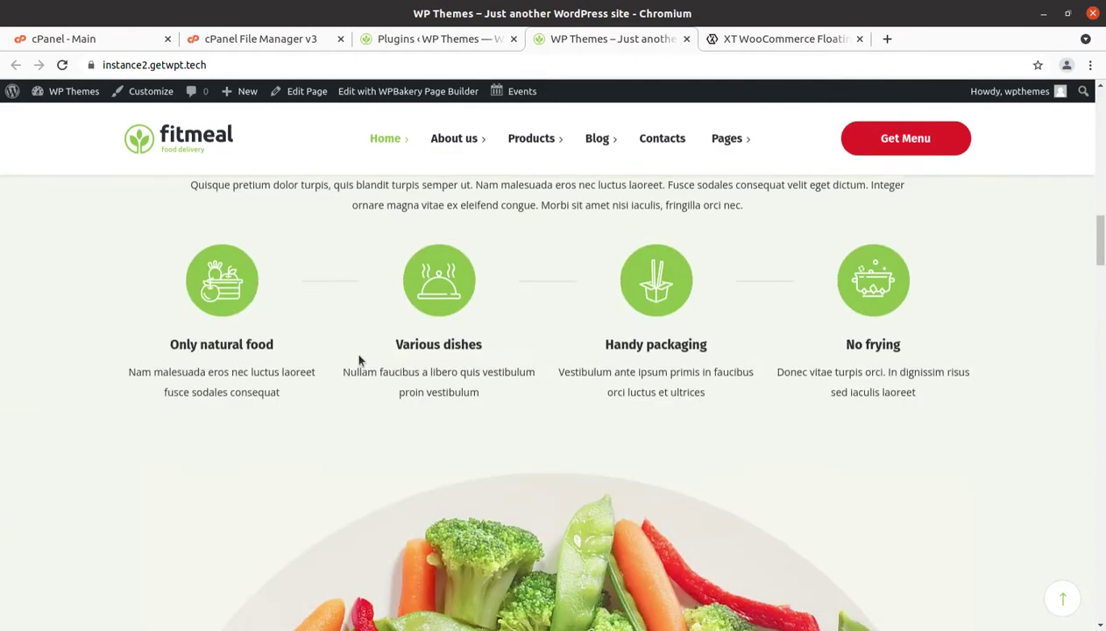
{"action": "scroll", "coordinate": [359, 359], "scroll_direction": "down", "scroll_amount": 6}
{"action": "scroll", "coordinate": [506, 333], "scroll_direction": "up", "scroll_amount": 5}
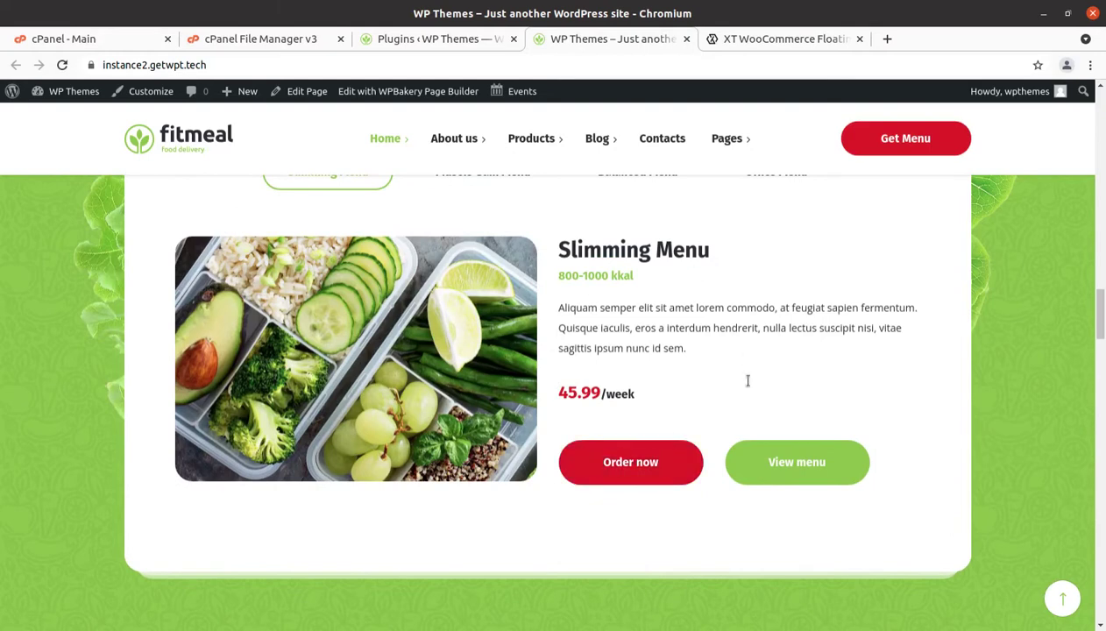
{"action": "left_click", "coordinate": [618, 463]}
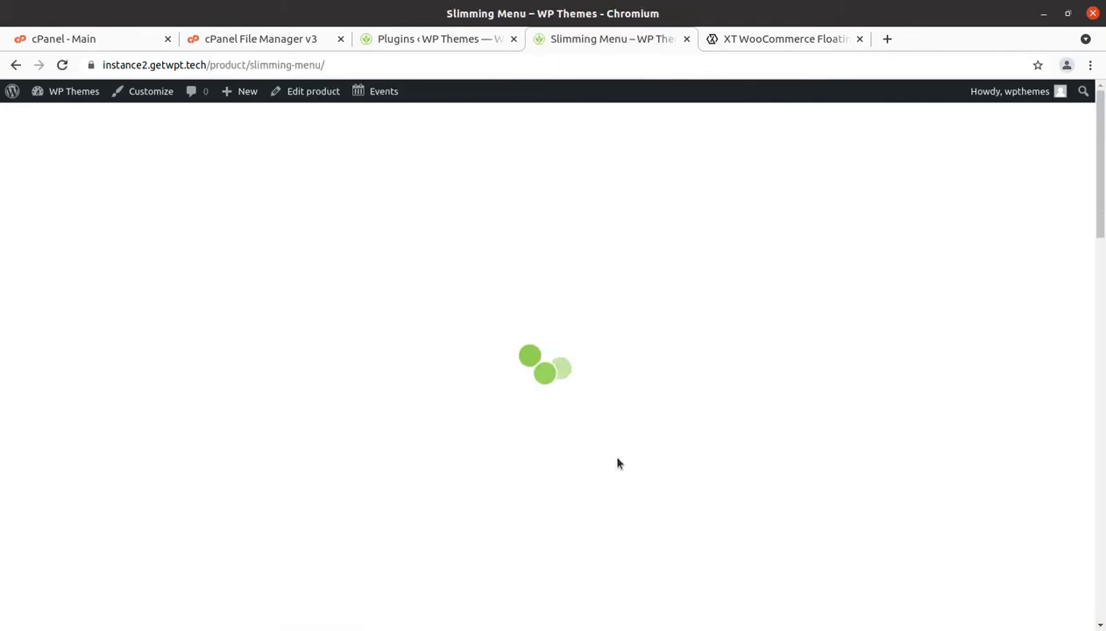
{"action": "scroll", "coordinate": [785, 272], "scroll_direction": "down", "scroll_amount": 4}
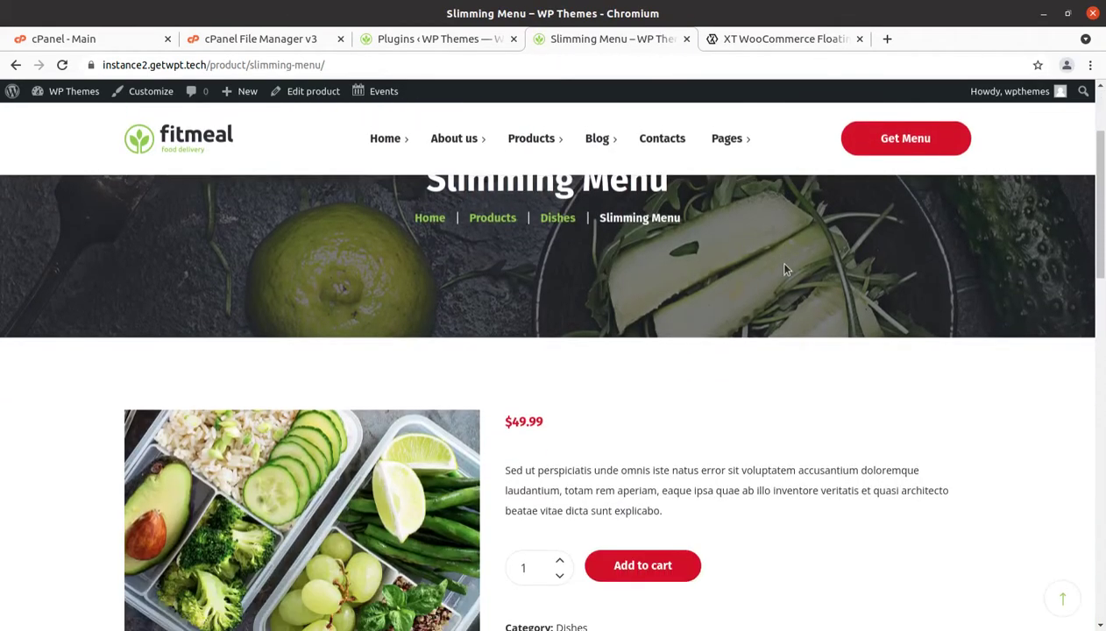
{"action": "left_click", "coordinate": [635, 423]}
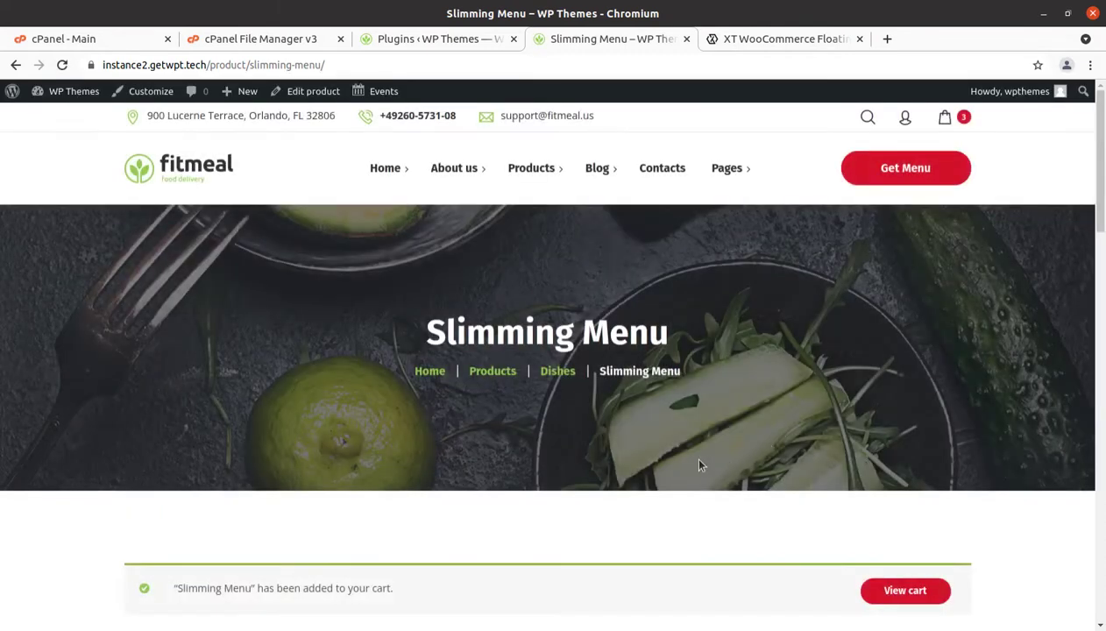
Step: Open the store's cart page and remove the Slimming Menu item from it
{"action": "left_click", "coordinate": [960, 121]}
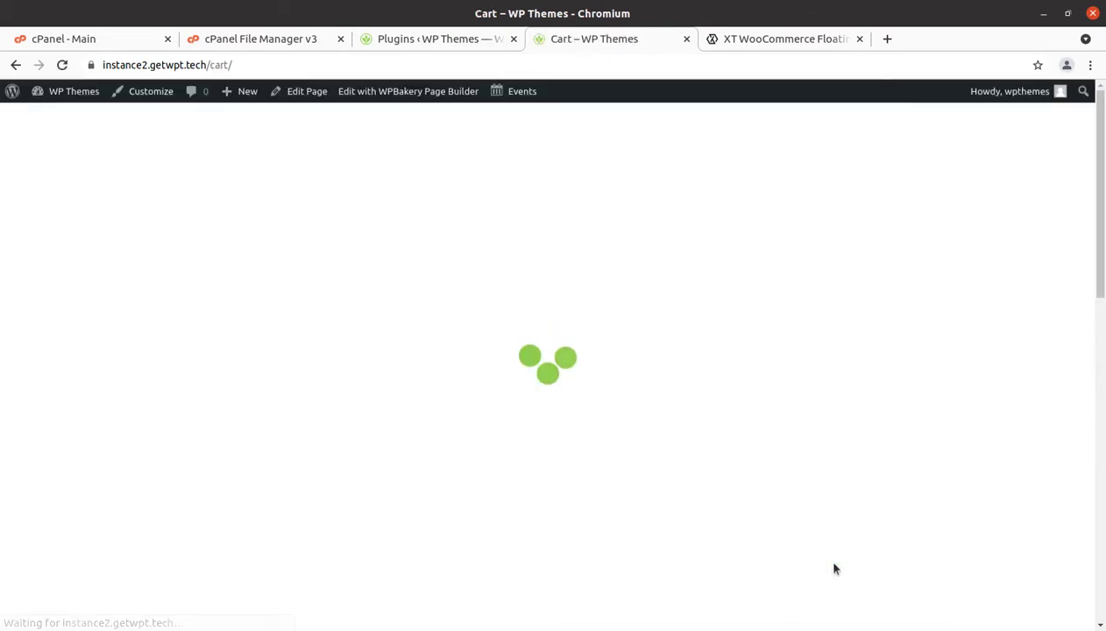
{"action": "scroll", "coordinate": [817, 306], "scroll_direction": "down", "scroll_amount": 5}
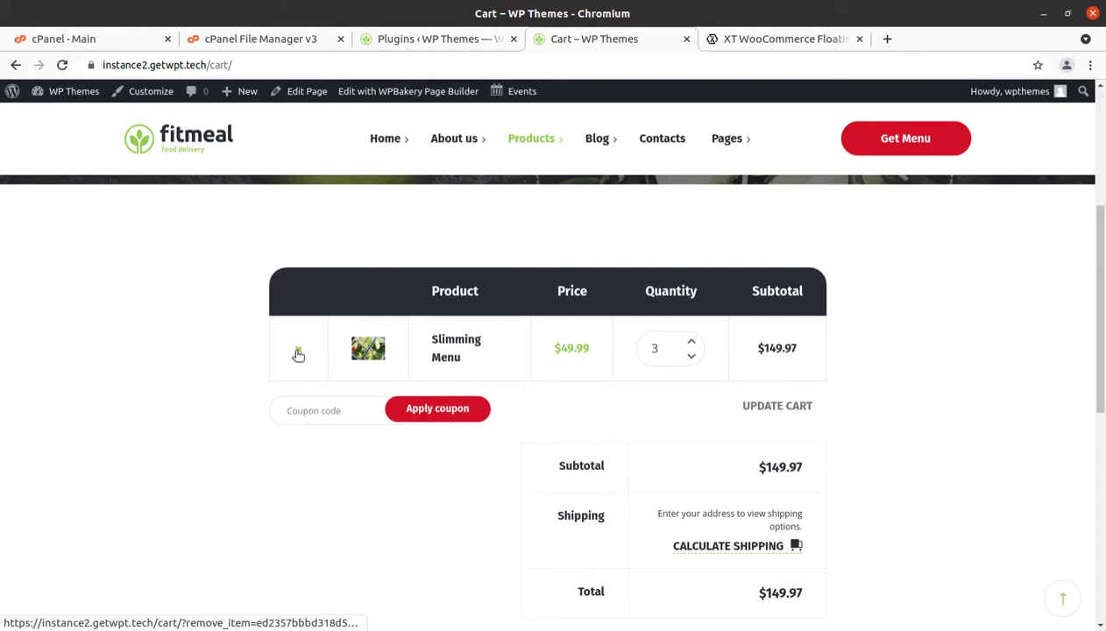
{"action": "left_click", "coordinate": [298, 353]}
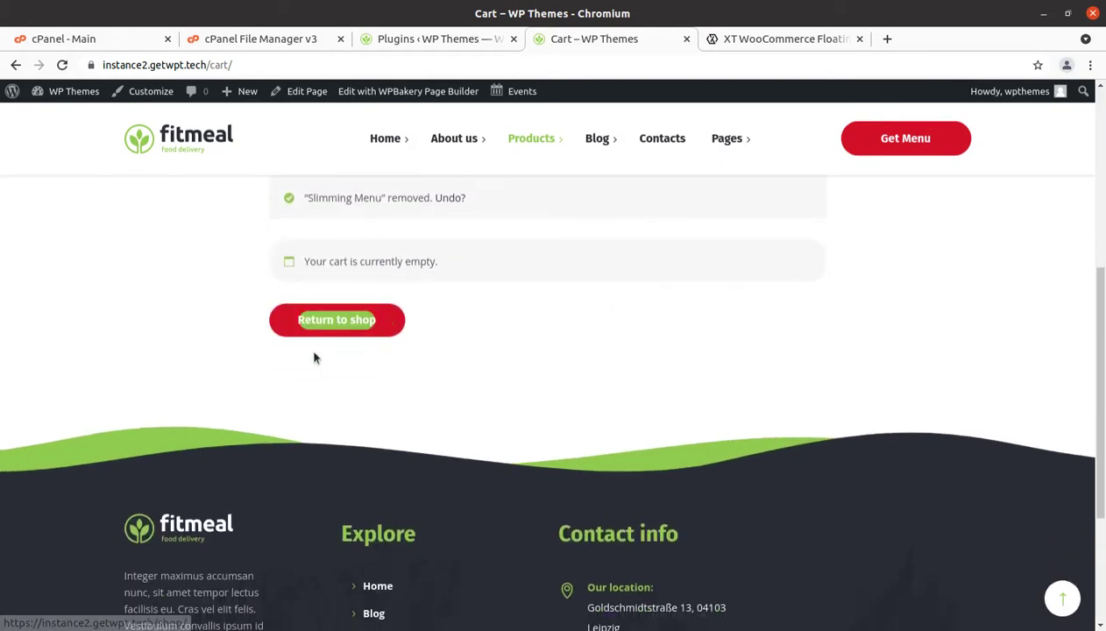
{"action": "scroll", "coordinate": [315, 357], "scroll_direction": "up", "scroll_amount": 5}
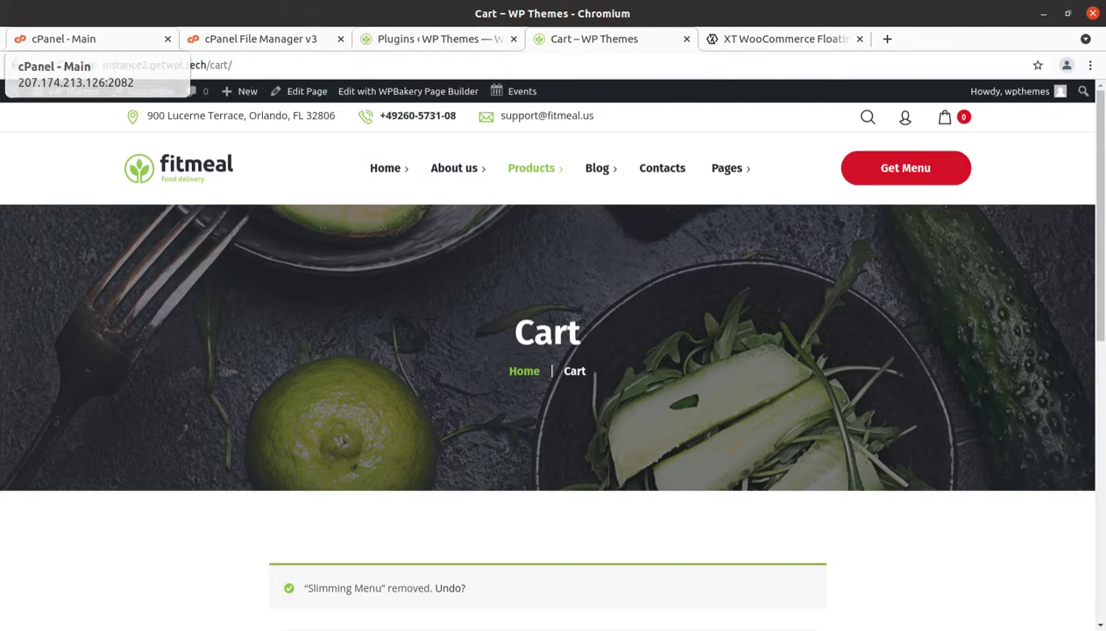
Step: In the Files app, compress the xt-woo-floating-cart folder inside Downloads/woofloatingcart_v2.5.0 into a .zip archive named xt-woo-floating-cart
{"action": "left_click", "coordinate": [0, 25]}
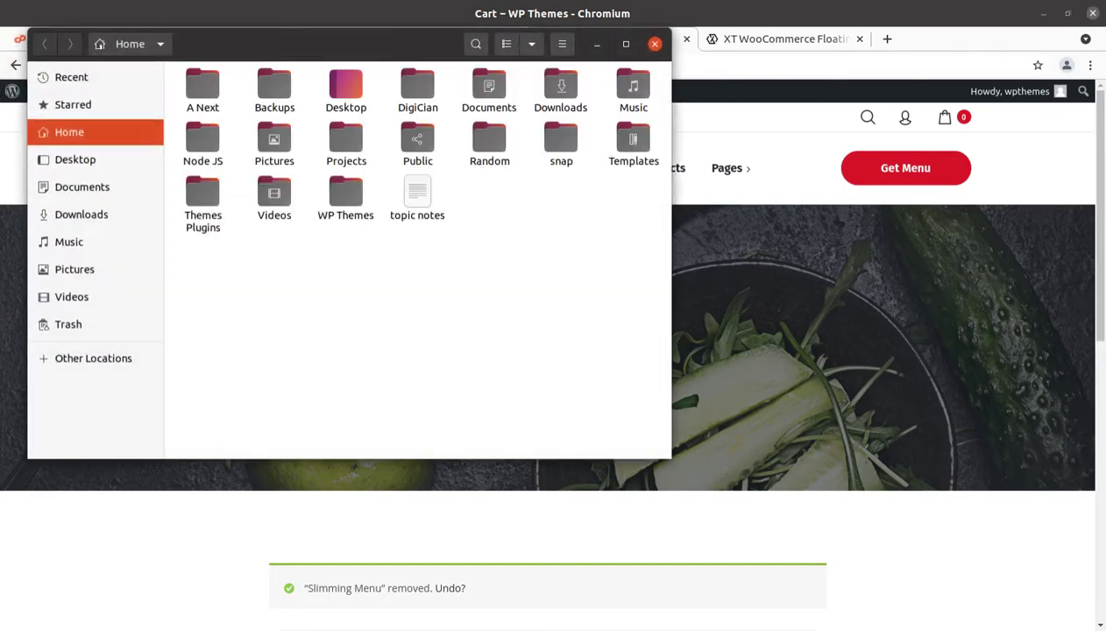
{"action": "left_click", "coordinate": [90, 213]}
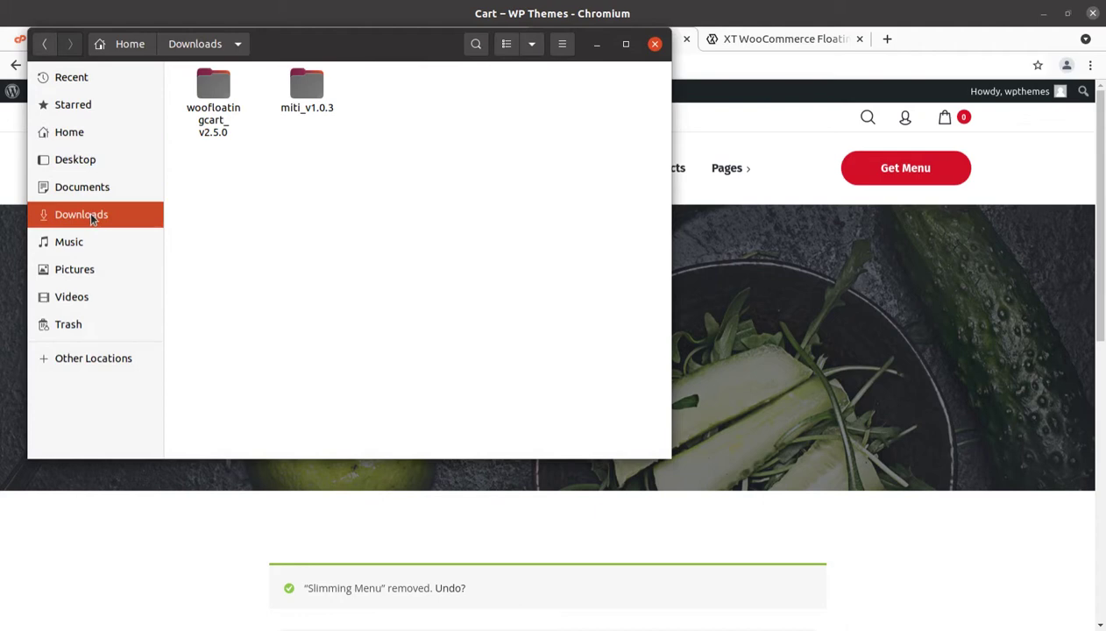
{"action": "double_click", "coordinate": [219, 89]}
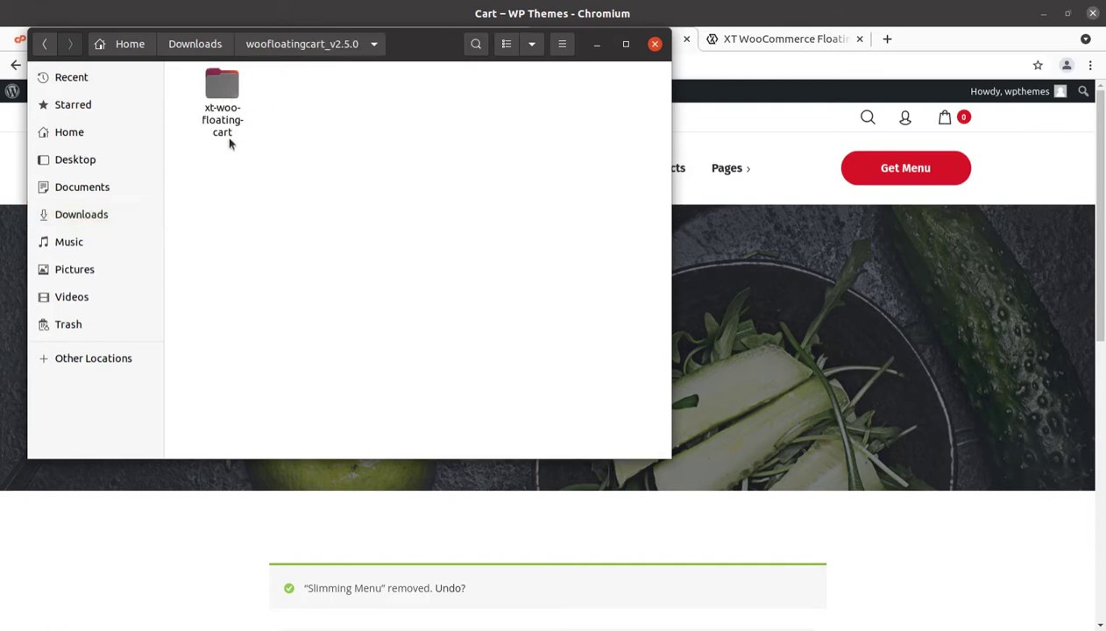
{"action": "left_click", "coordinate": [224, 91]}
{"action": "right_click", "coordinate": [224, 91]}
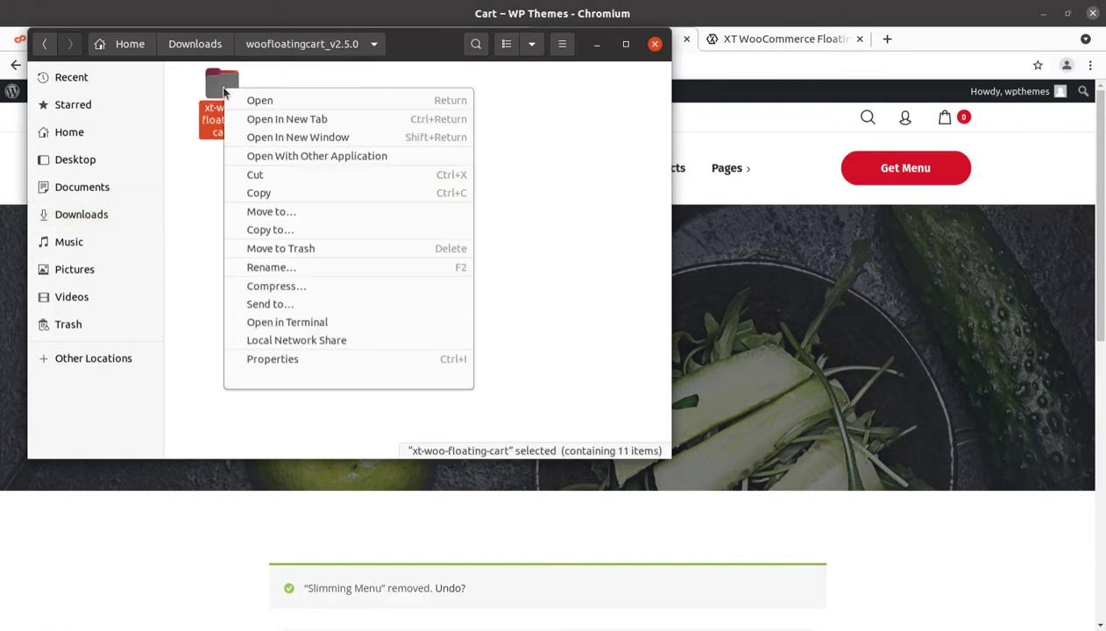
{"action": "left_click", "coordinate": [279, 285]}
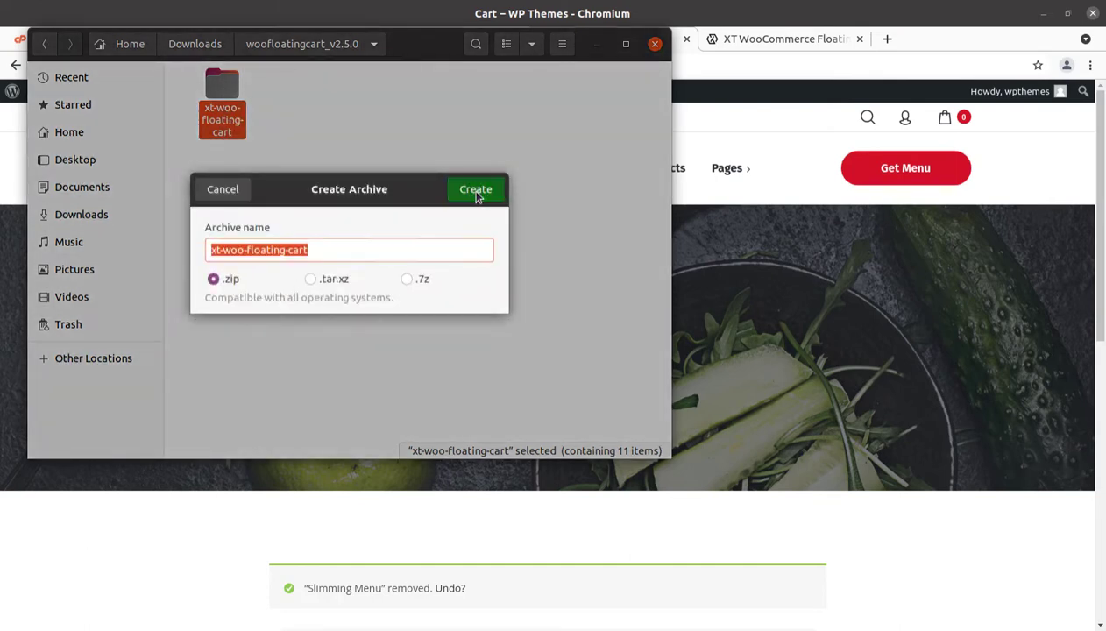
{"action": "left_click", "coordinate": [479, 193]}
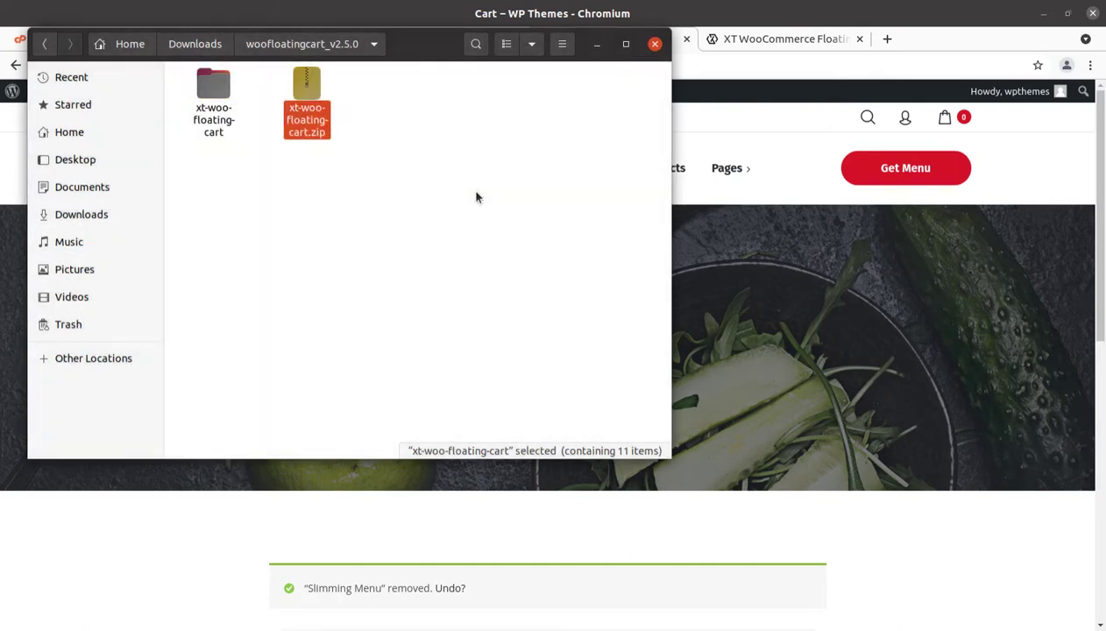
{"action": "left_click", "coordinate": [303, 103]}
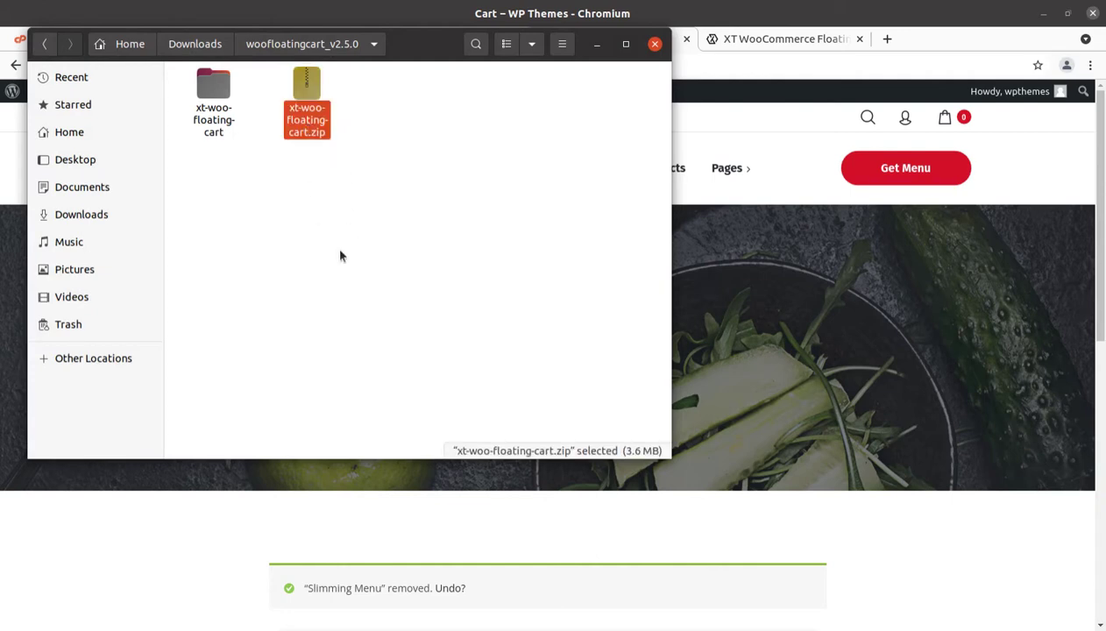
Step: Upload xt-woo-floating-cart.zip from Downloads/woofloatingcart_v2.5.0 as a new WordPress plugin and install it
{"action": "left_click", "coordinate": [596, 49]}
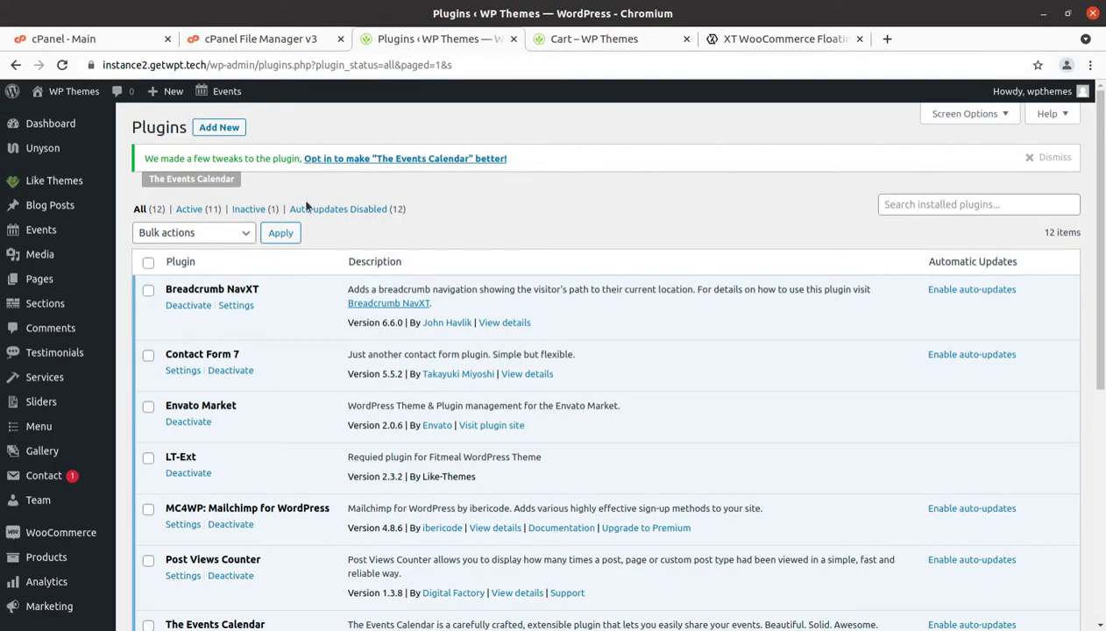
{"action": "left_click", "coordinate": [214, 130]}
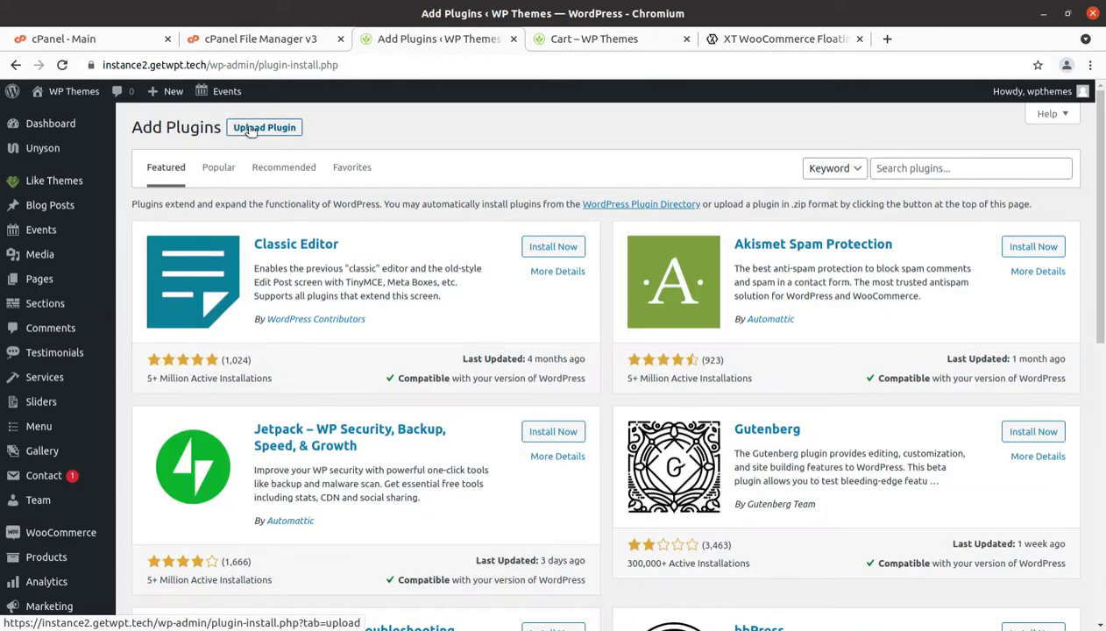
{"action": "left_click", "coordinate": [255, 129]}
{"action": "left_click", "coordinate": [487, 258]}
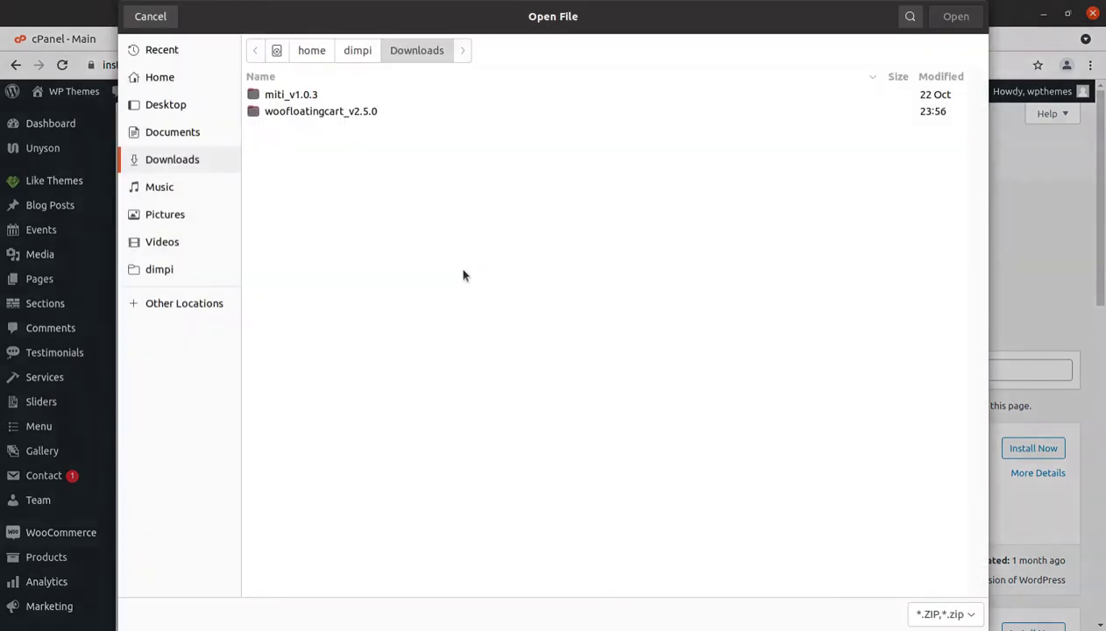
{"action": "double_click", "coordinate": [290, 112]}
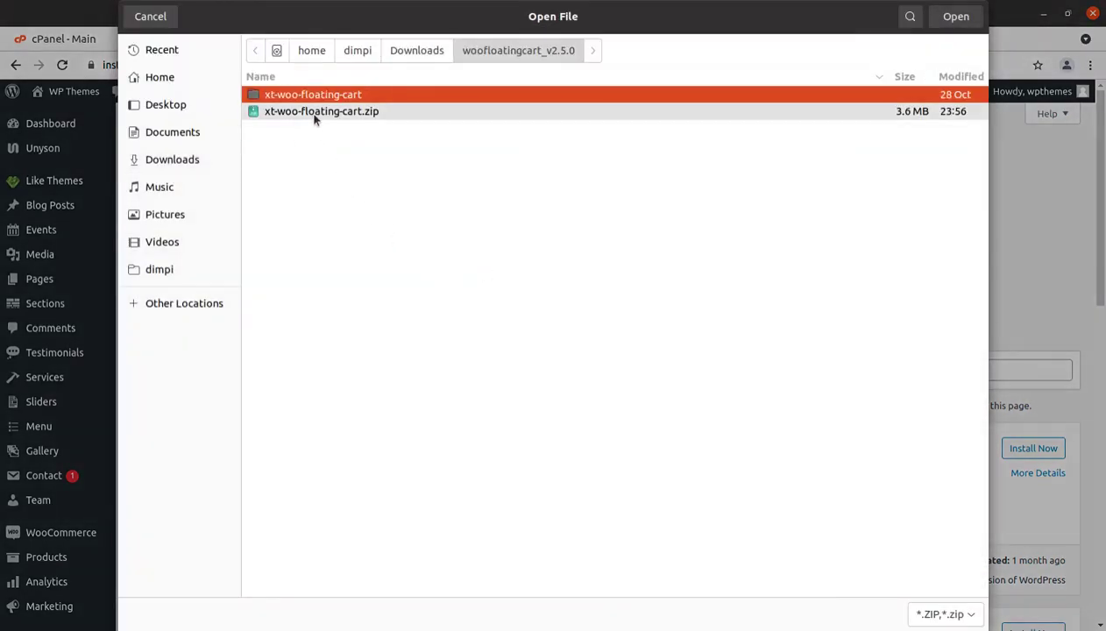
{"action": "left_click", "coordinate": [314, 114]}
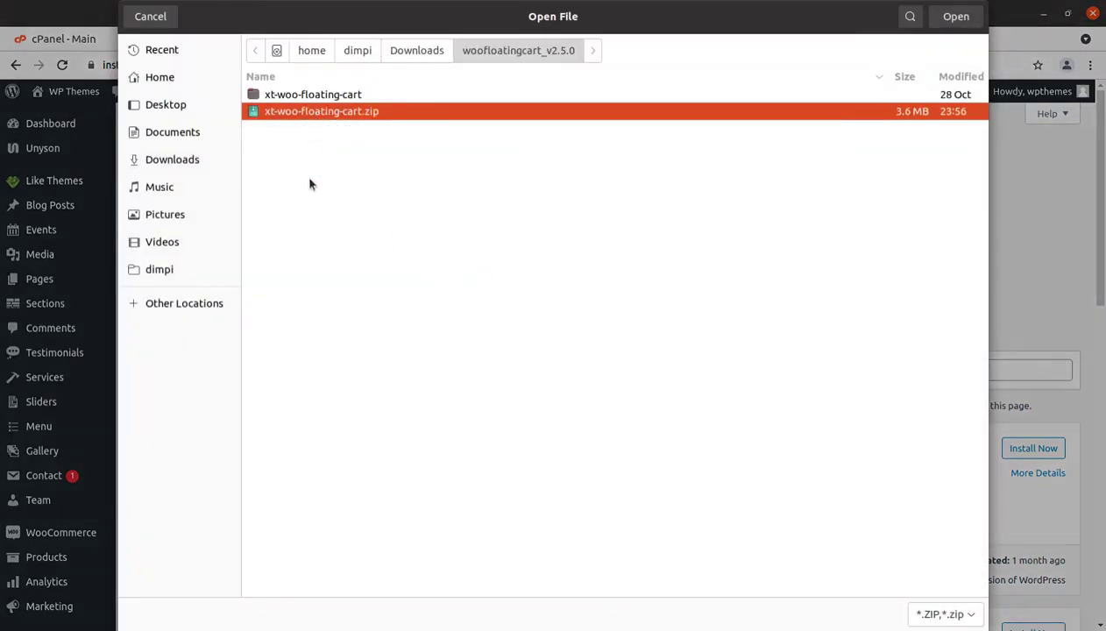
{"action": "left_click", "coordinate": [955, 17]}
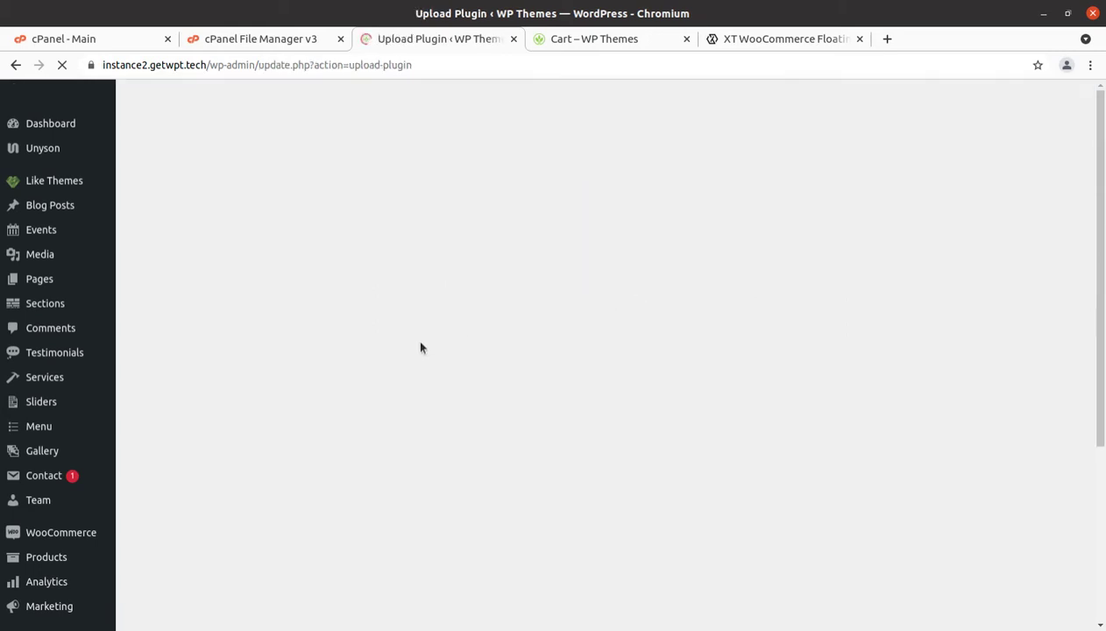
Step: Activate the installed plugin and open the customization page of XT WooCommerce Floating Cart Pro from the installed plugins
{"action": "left_click", "coordinate": [162, 230]}
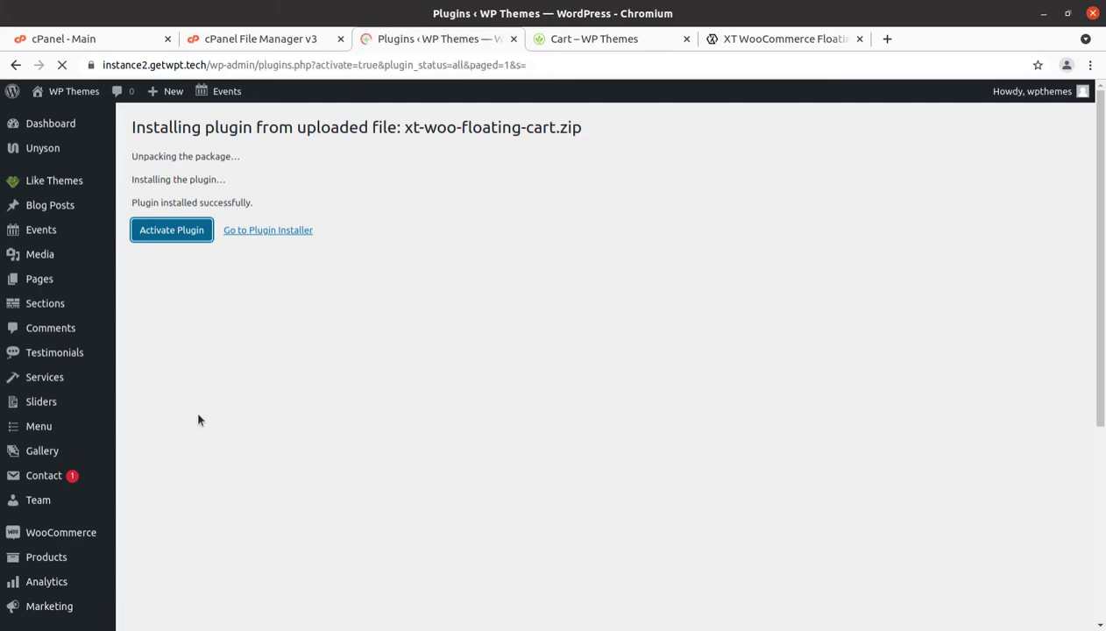
{"action": "scroll", "coordinate": [309, 443], "scroll_direction": "down", "scroll_amount": 5}
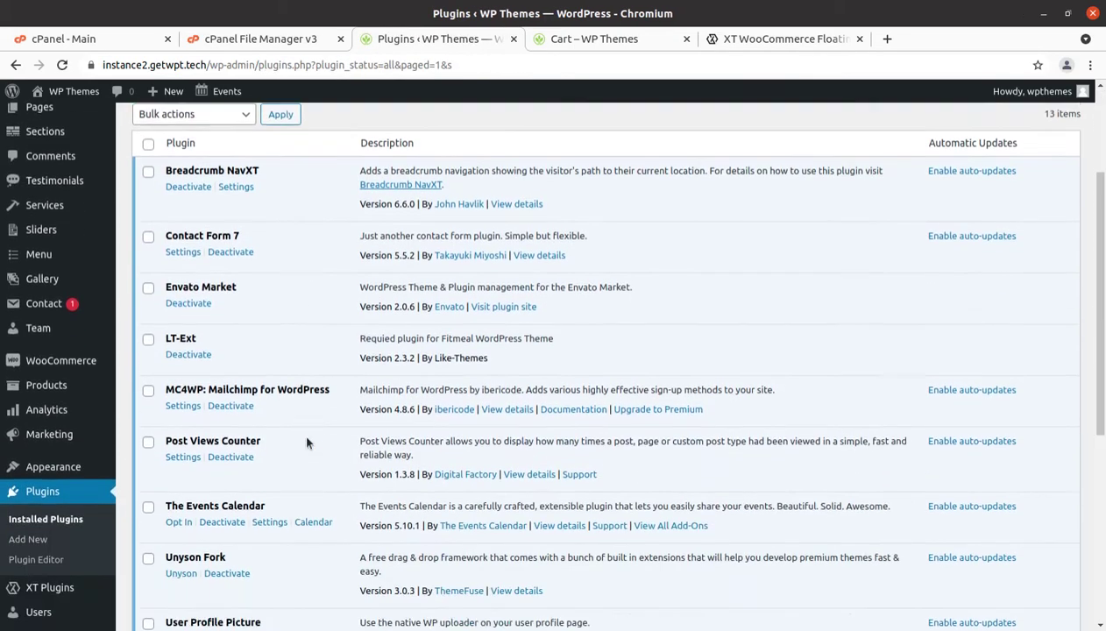
{"action": "scroll", "coordinate": [276, 517], "scroll_direction": "down", "scroll_amount": 3}
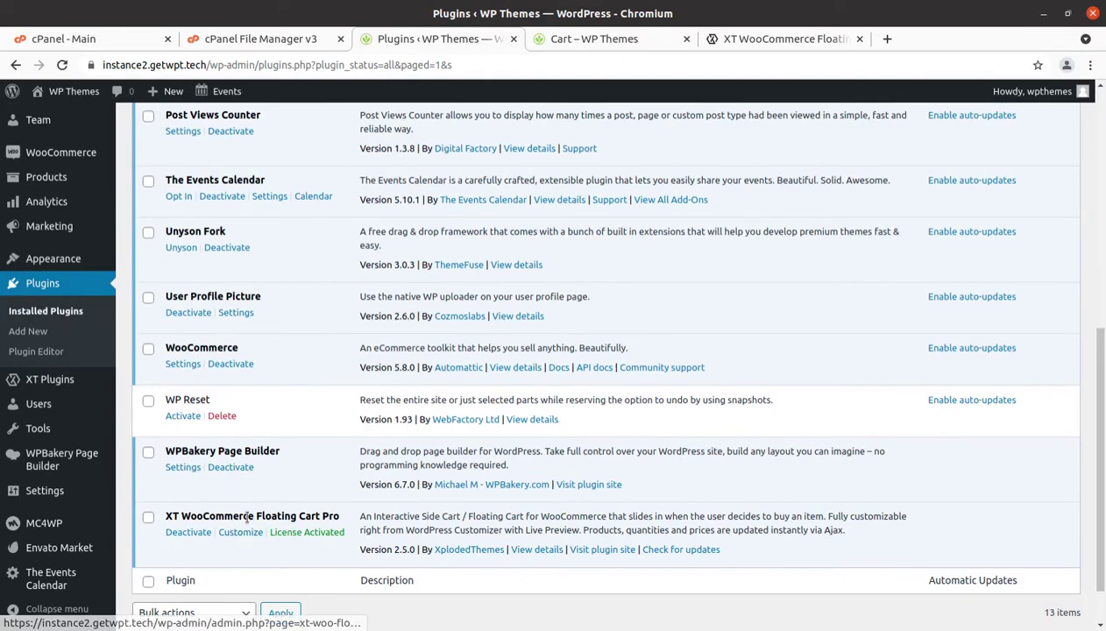
{"action": "left_click", "coordinate": [240, 535]}
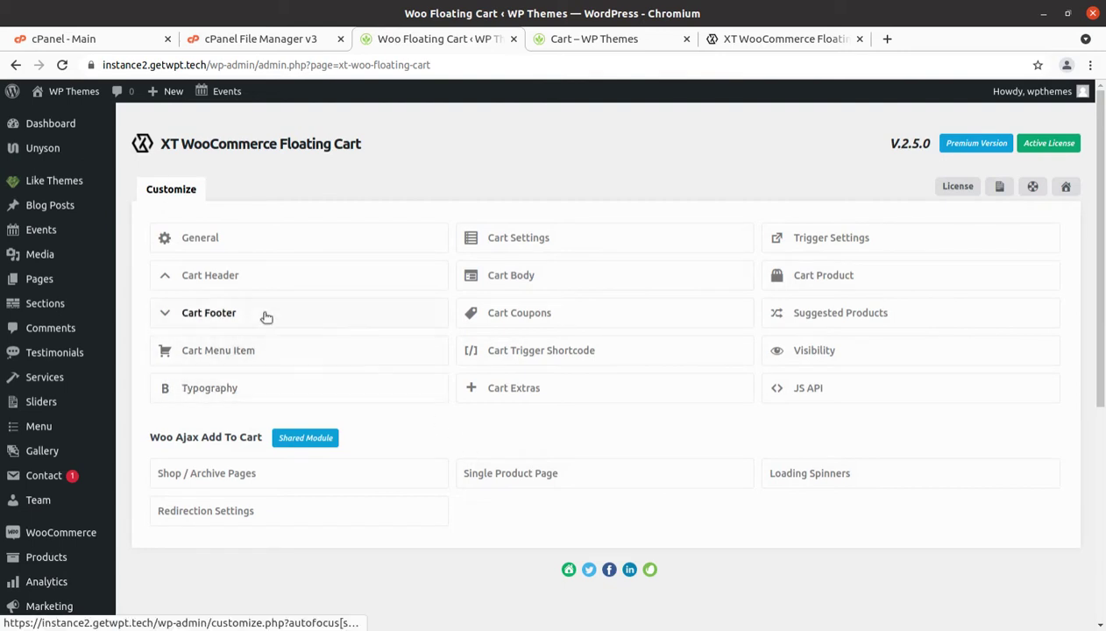
Step: Review the floating cart's General settings and the site preview, then leave the customizer without saving
{"action": "left_click", "coordinate": [247, 249]}
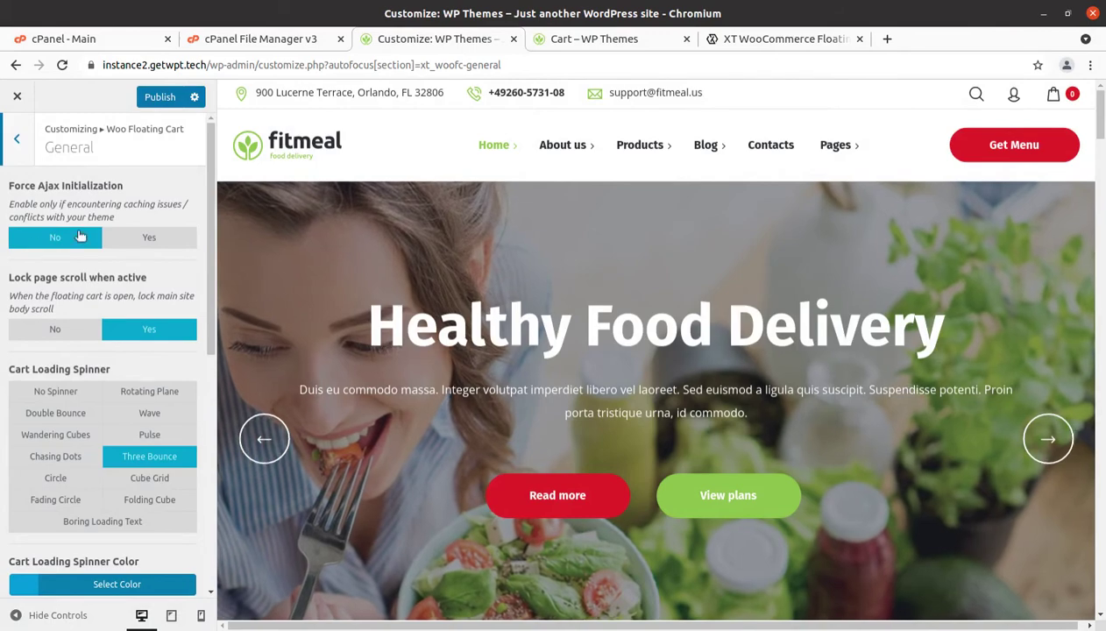
{"action": "scroll", "coordinate": [148, 238], "scroll_direction": "down", "scroll_amount": 2}
{"action": "scroll", "coordinate": [542, 329], "scroll_direction": "down", "scroll_amount": 10}
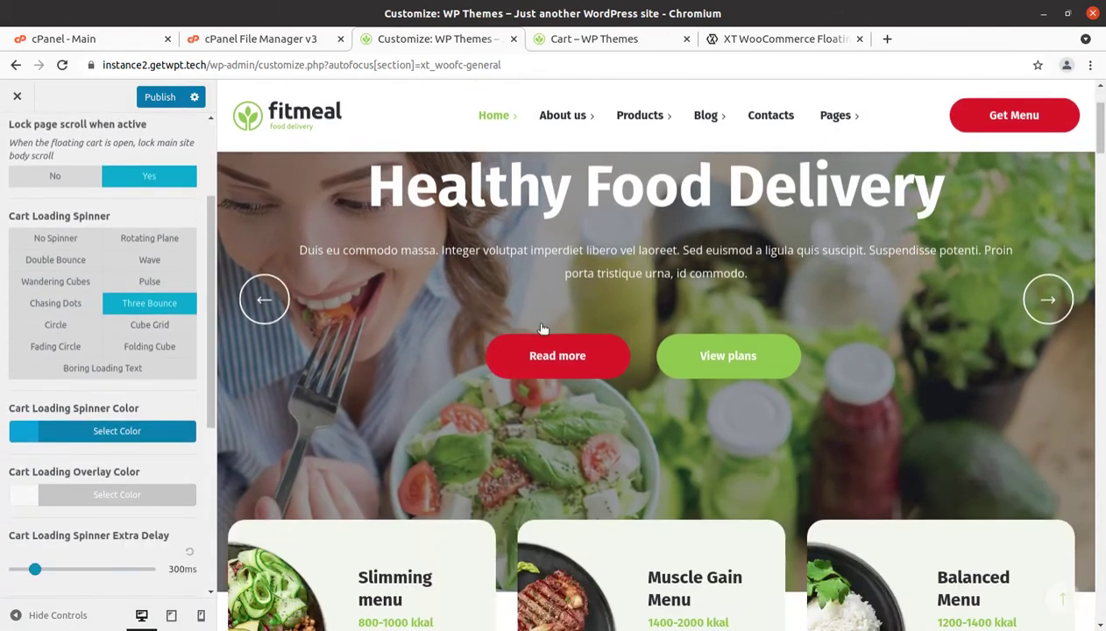
{"action": "scroll", "coordinate": [538, 329], "scroll_direction": "down", "scroll_amount": 4}
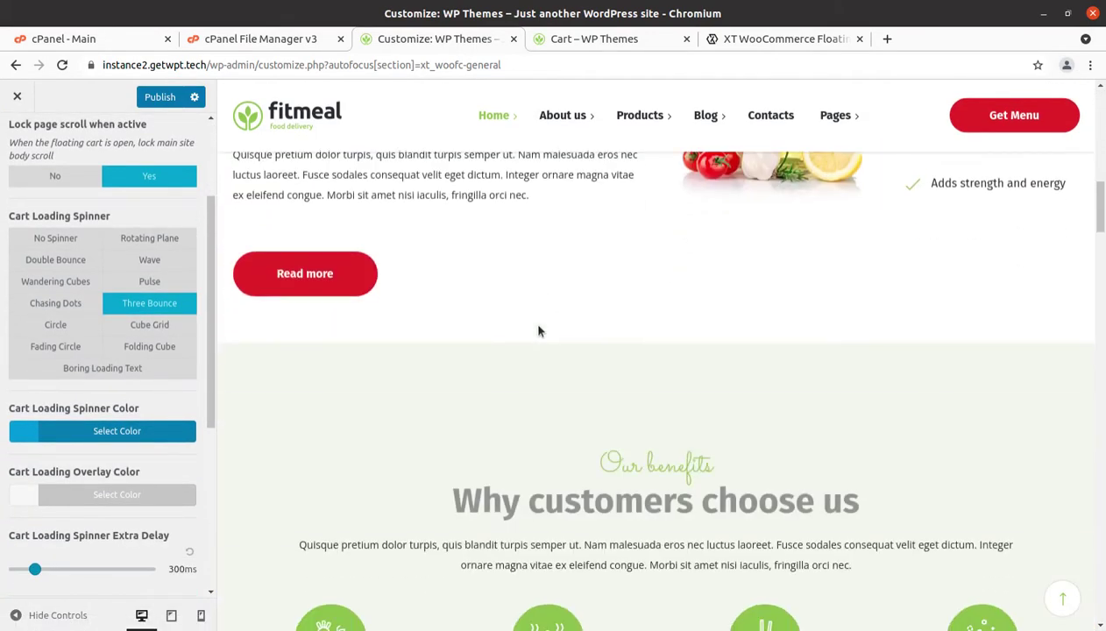
{"action": "scroll", "coordinate": [538, 323], "scroll_direction": "up", "scroll_amount": 4}
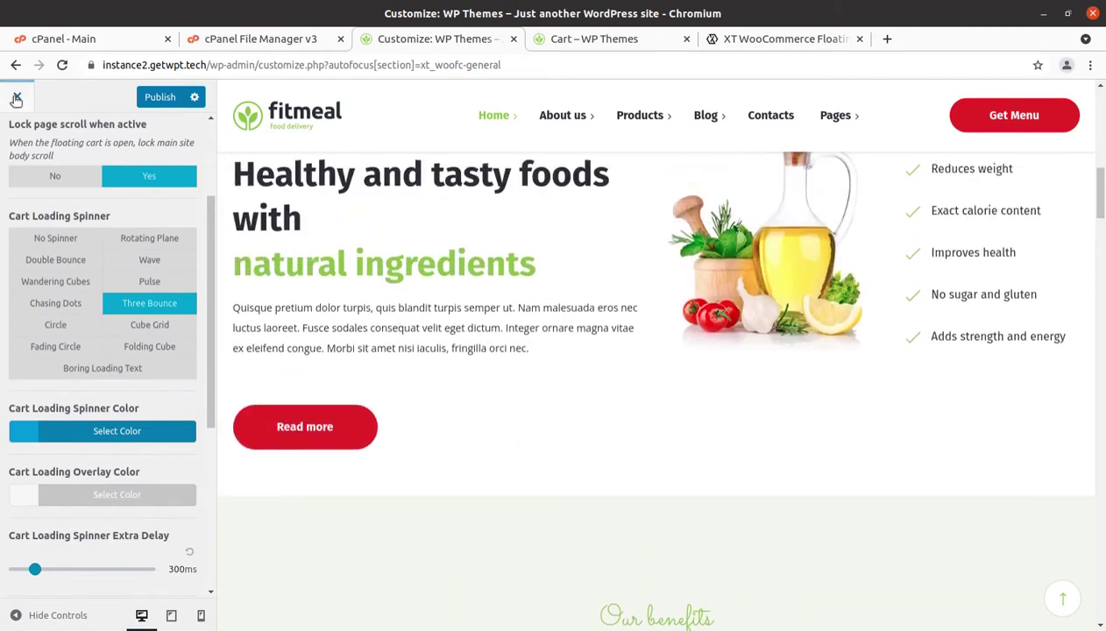
{"action": "left_click", "coordinate": [17, 97]}
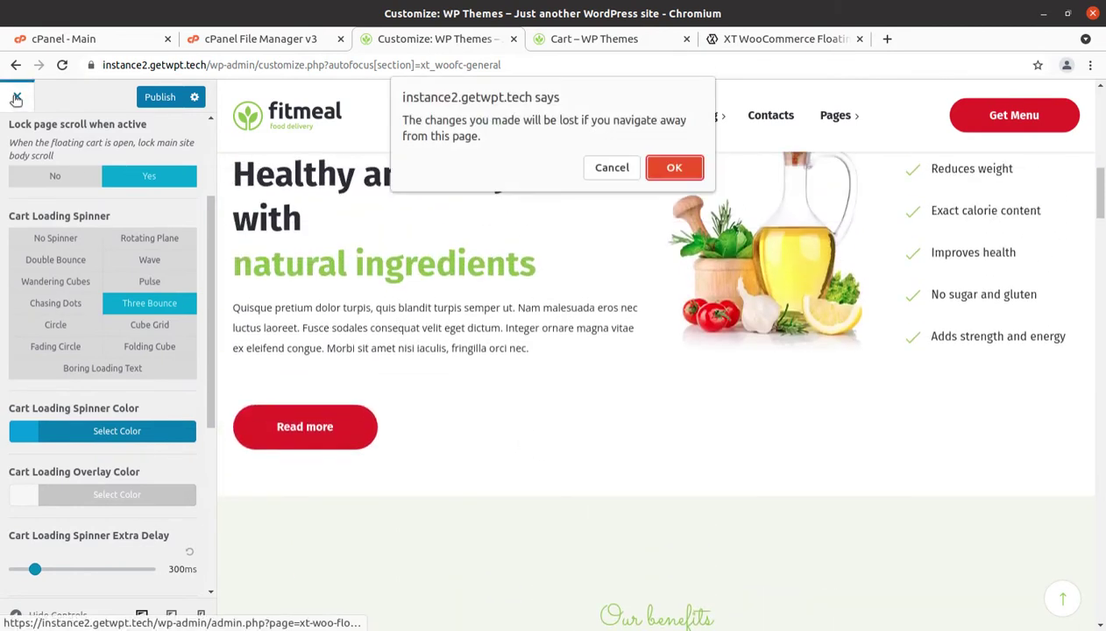
{"action": "left_click", "coordinate": [672, 167]}
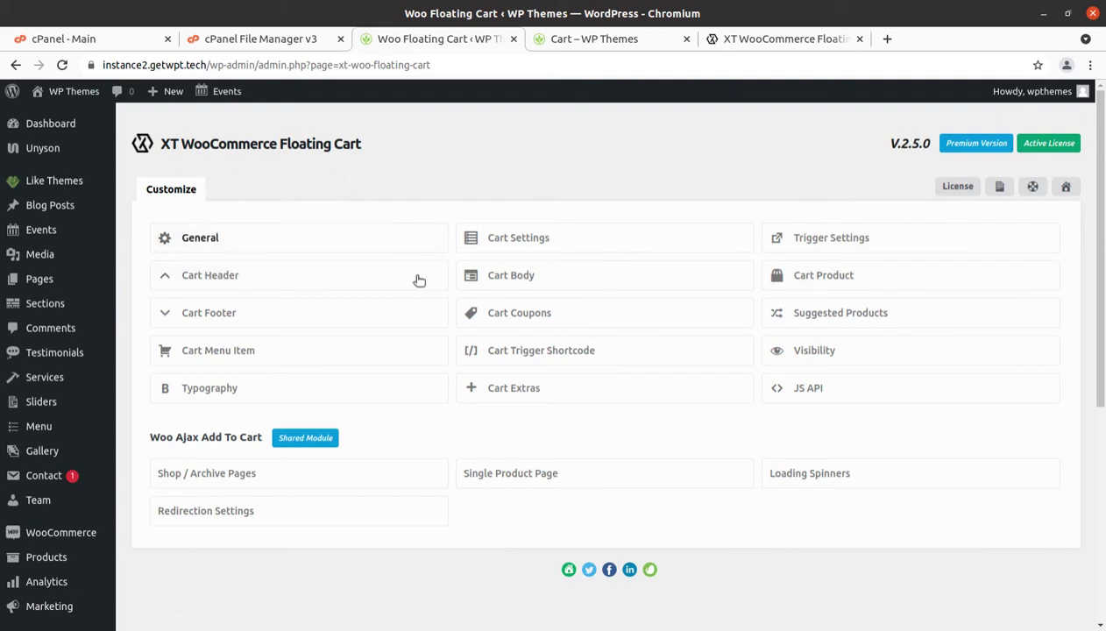
Step: Open the floating cart's Cart Settings, review the position, animation and dimension options, and publish the customization
{"action": "left_click", "coordinate": [529, 248]}
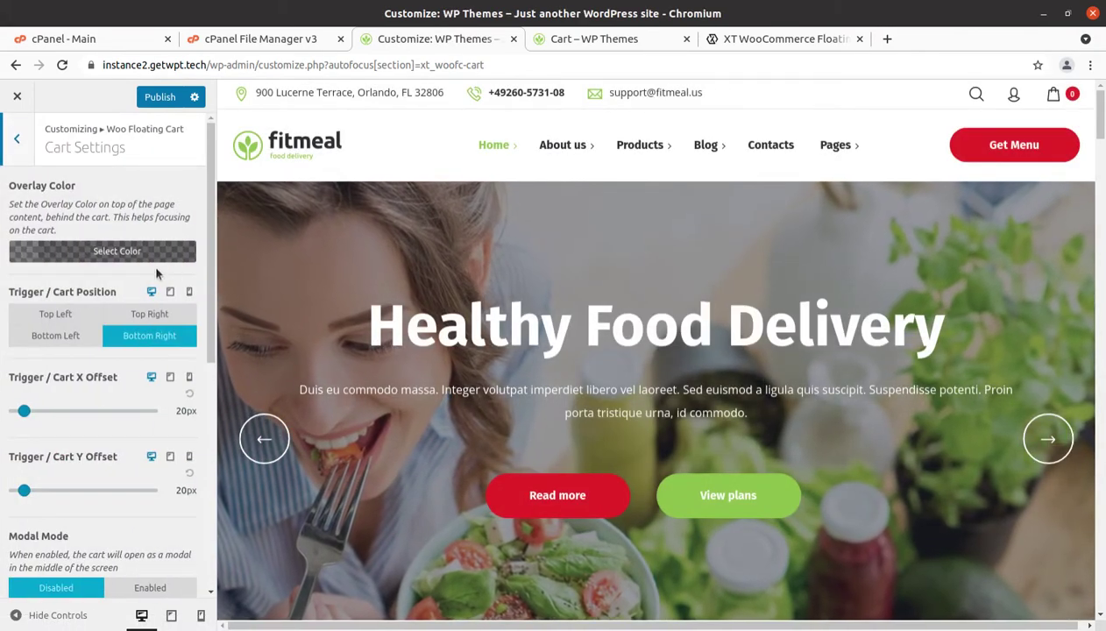
{"action": "scroll", "coordinate": [153, 263], "scroll_direction": "down", "scroll_amount": 5}
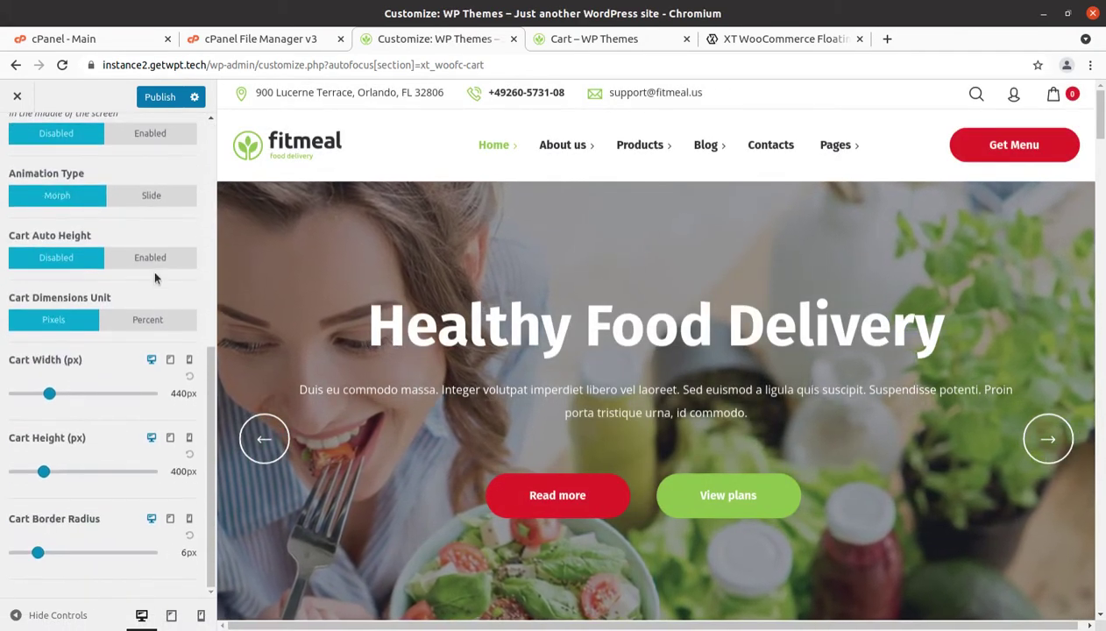
{"action": "scroll", "coordinate": [152, 278], "scroll_direction": "up", "scroll_amount": 6}
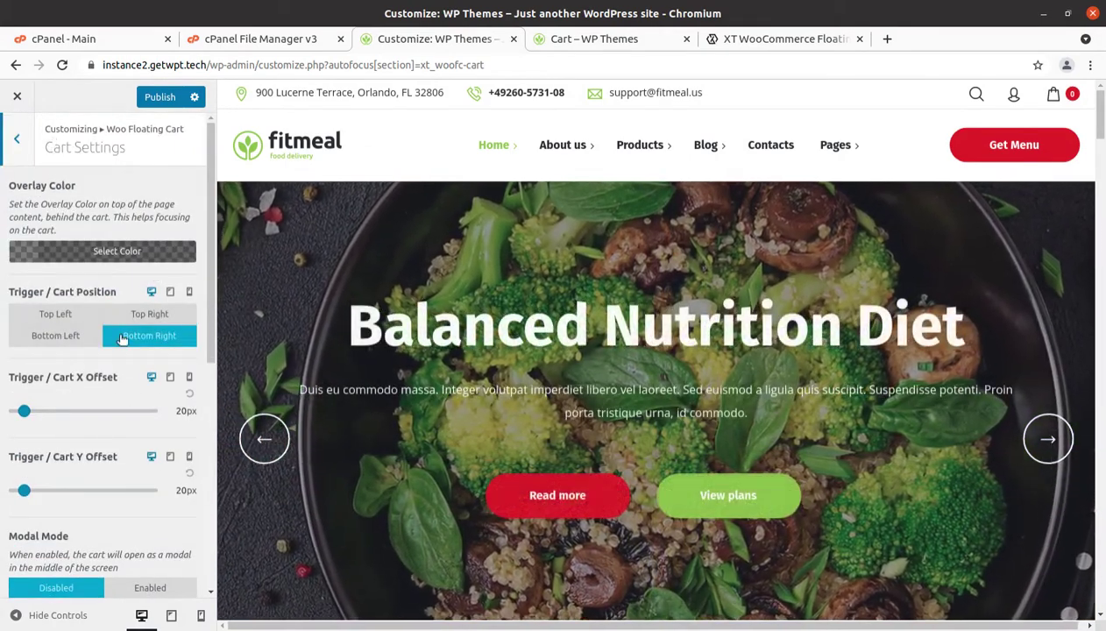
{"action": "left_click", "coordinate": [160, 97]}
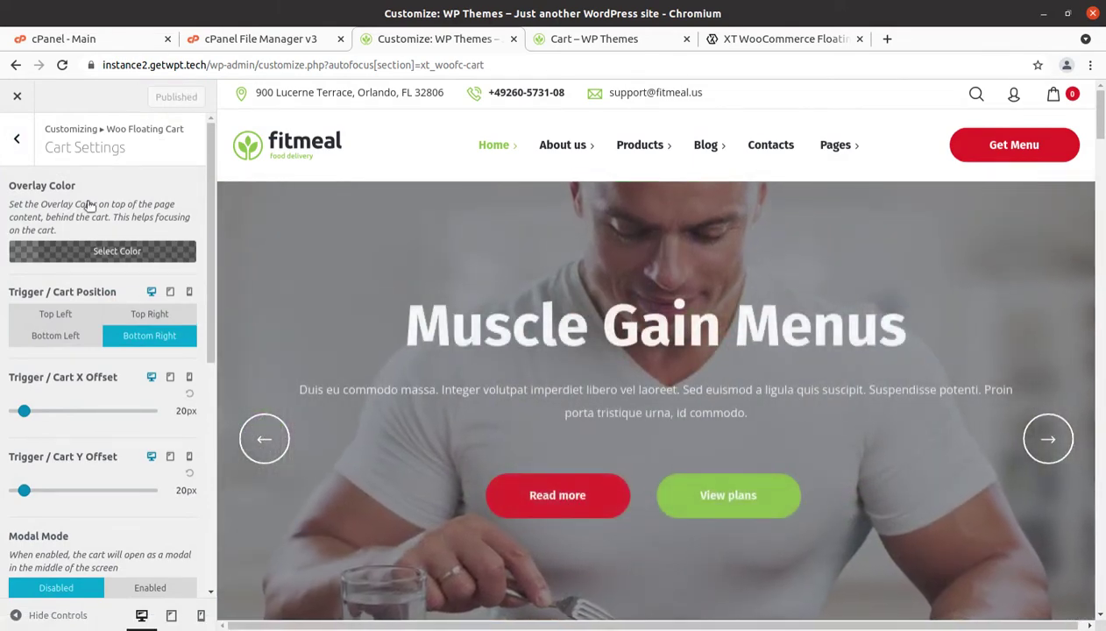
Step: Revisit the General and Cart Settings sections of the Woo Floating Cart customization, returning to the section list
{"action": "left_click", "coordinate": [15, 141]}
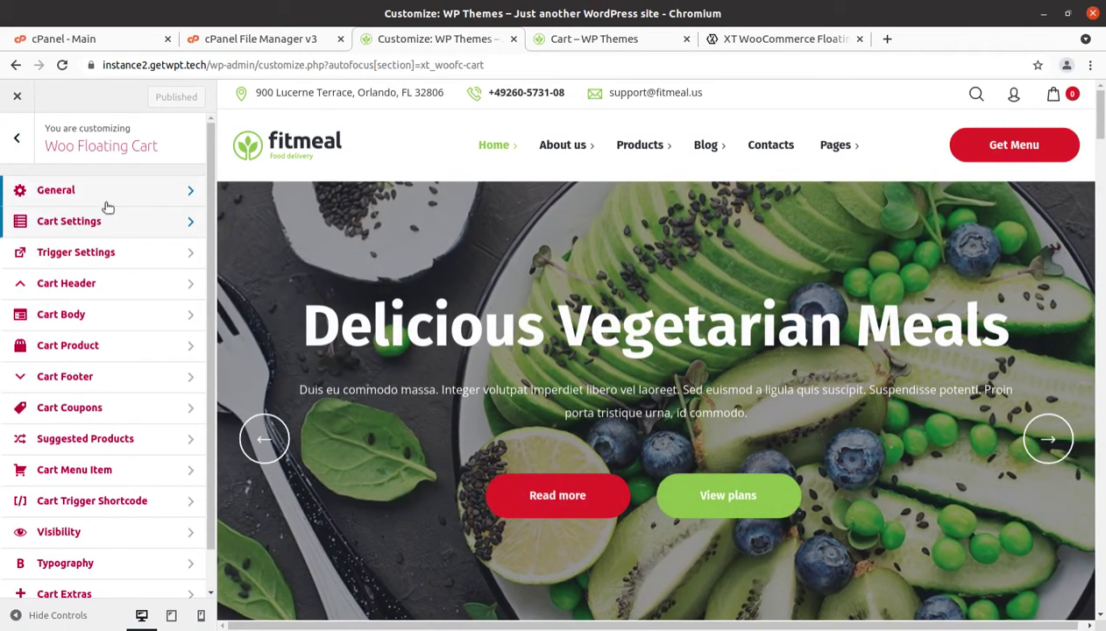
{"action": "left_click", "coordinate": [177, 195]}
{"action": "left_click", "coordinate": [16, 140]}
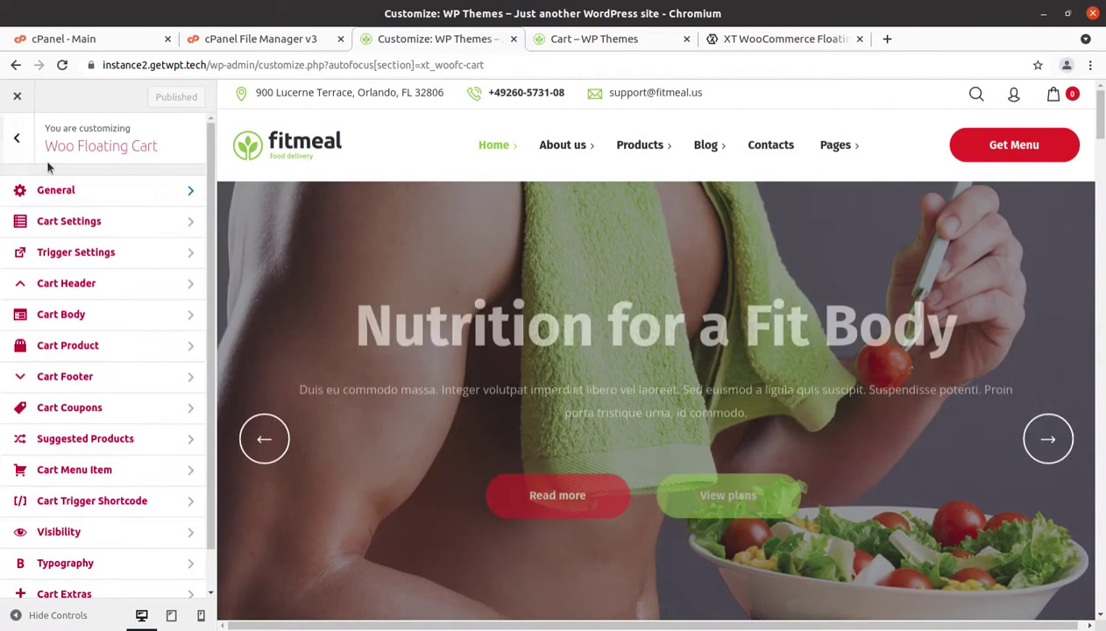
{"action": "left_click", "coordinate": [145, 223]}
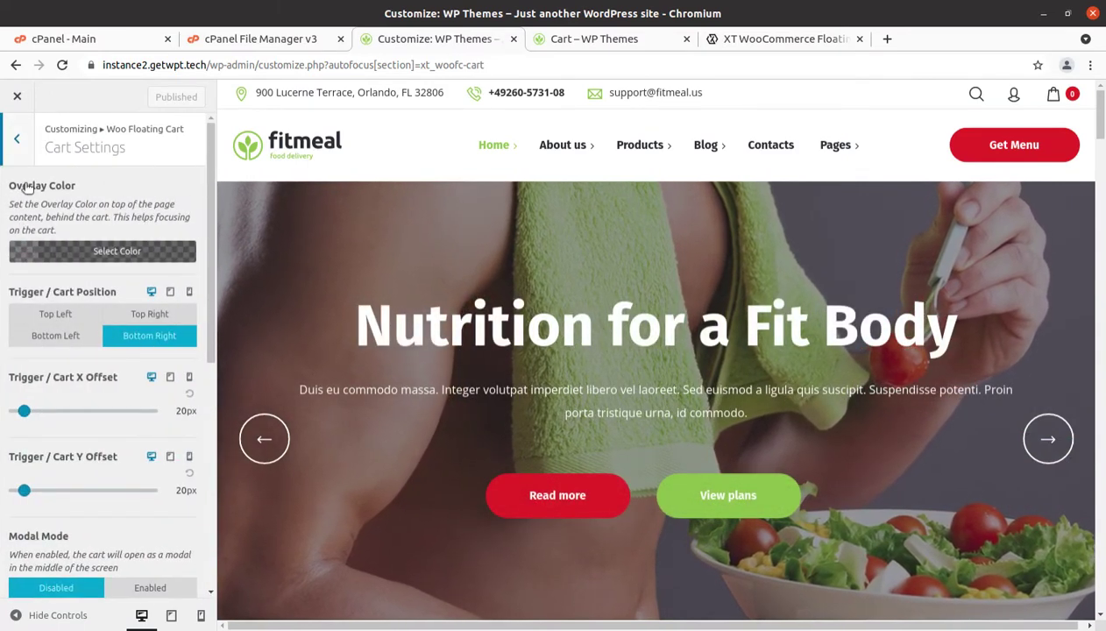
{"action": "left_click", "coordinate": [17, 141]}
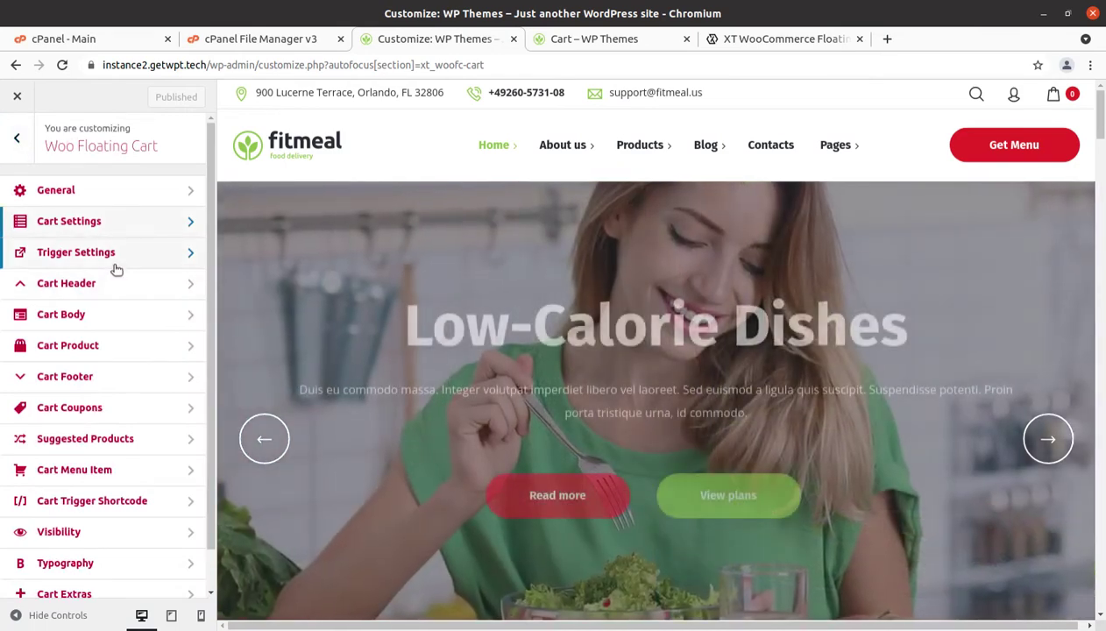
Step: Review the Trigger Settings section, including the extra selectors, trigger visibility, event type and counter position options
{"action": "left_click", "coordinate": [96, 253]}
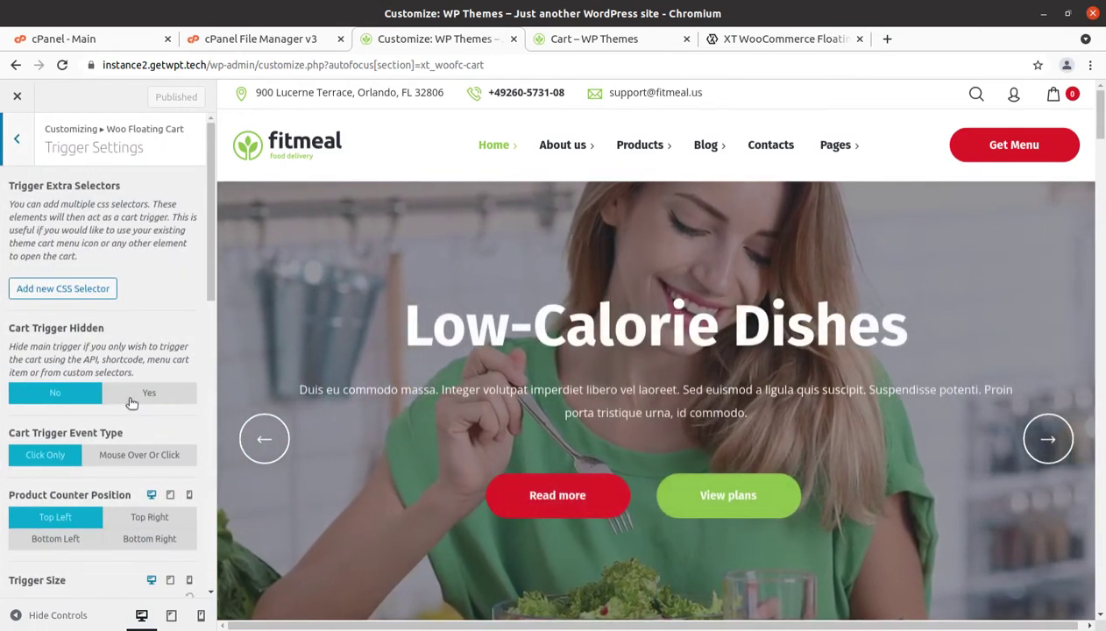
{"action": "scroll", "coordinate": [153, 417], "scroll_direction": "down", "scroll_amount": 1}
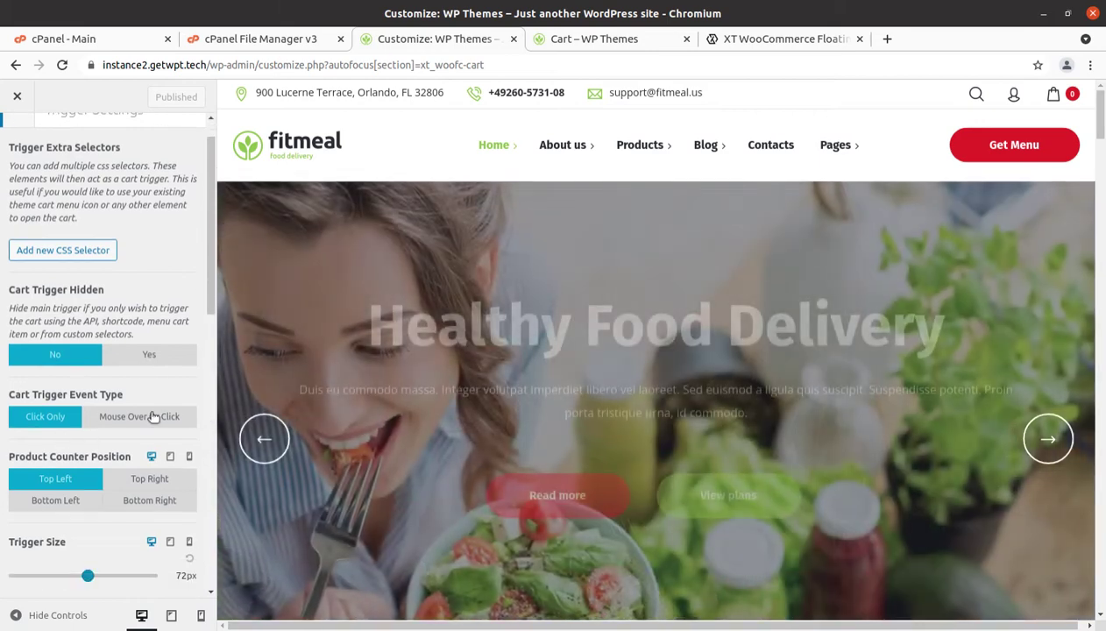
{"action": "scroll", "coordinate": [33, 211], "scroll_direction": "up", "scroll_amount": 1}
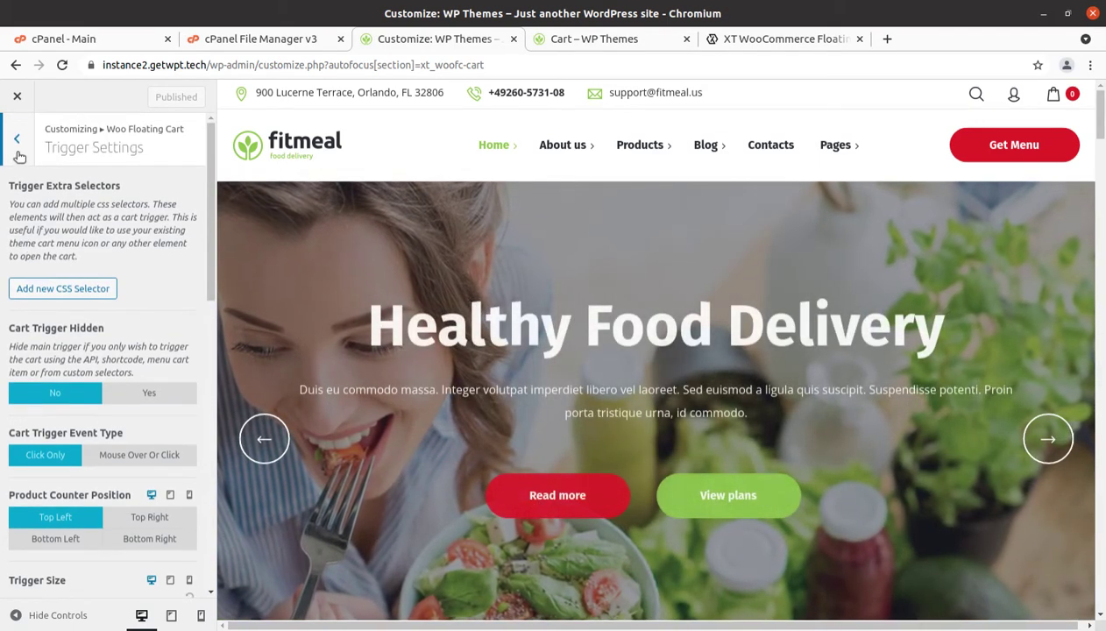
{"action": "left_click", "coordinate": [17, 140]}
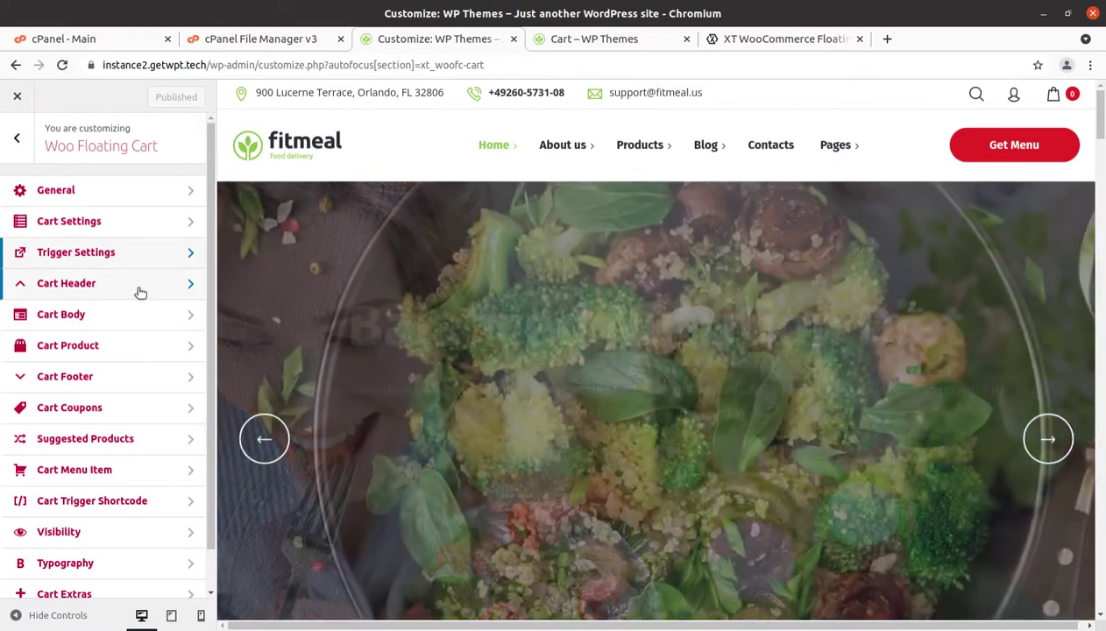
Step: Review the Cart Header section, covering its shipping bar, header message, close button and color options
{"action": "left_click", "coordinate": [140, 292]}
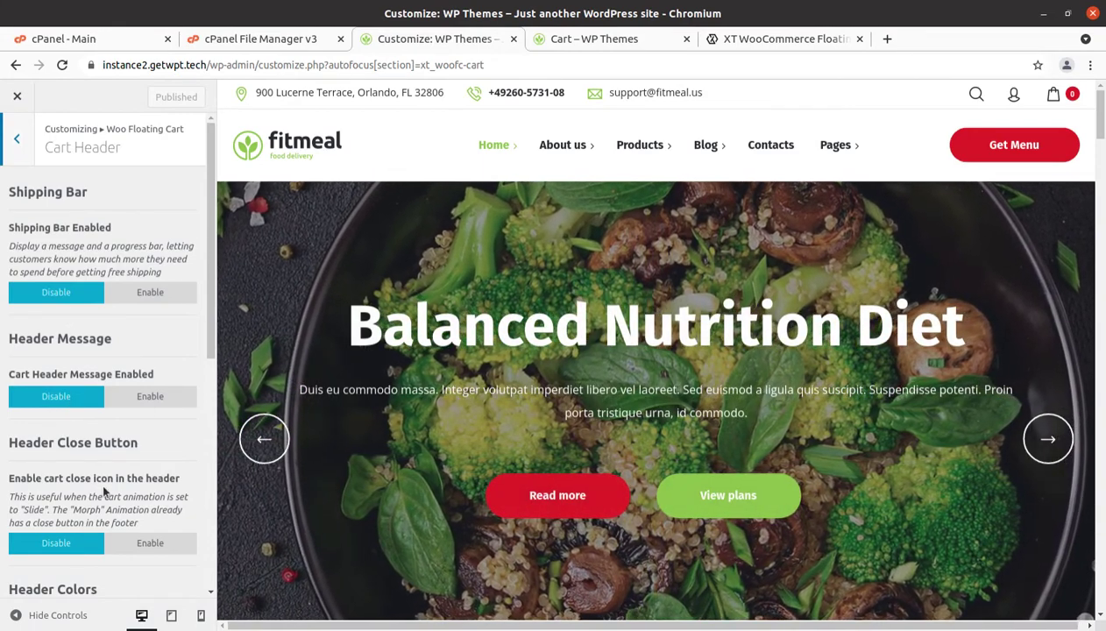
{"action": "scroll", "coordinate": [74, 462], "scroll_direction": "down", "scroll_amount": 2}
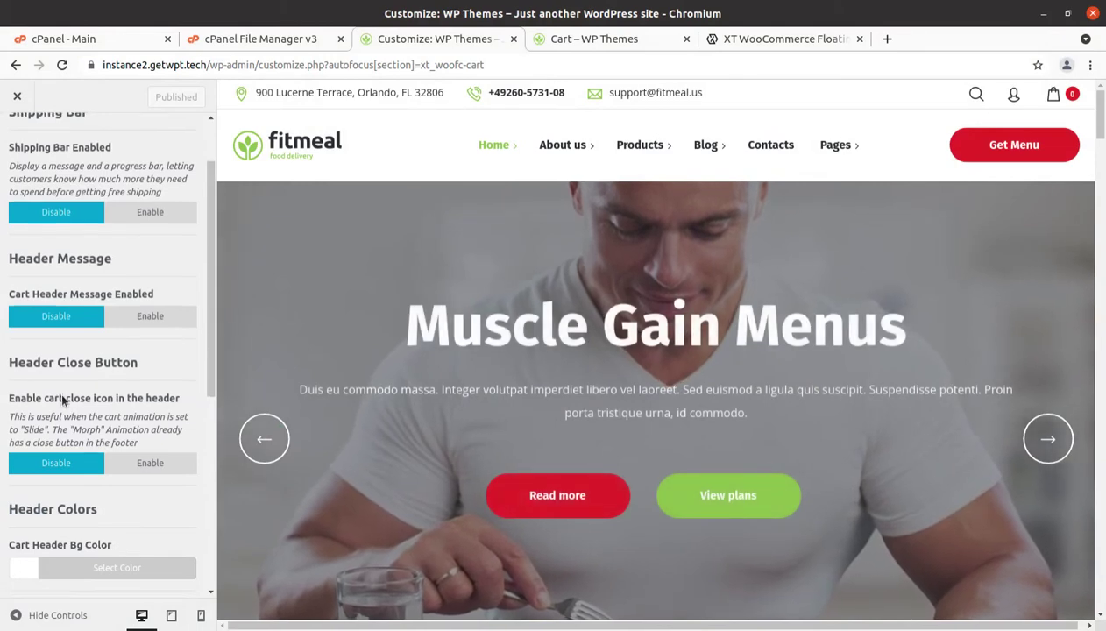
{"action": "scroll", "coordinate": [61, 400], "scroll_direction": "down", "scroll_amount": 2}
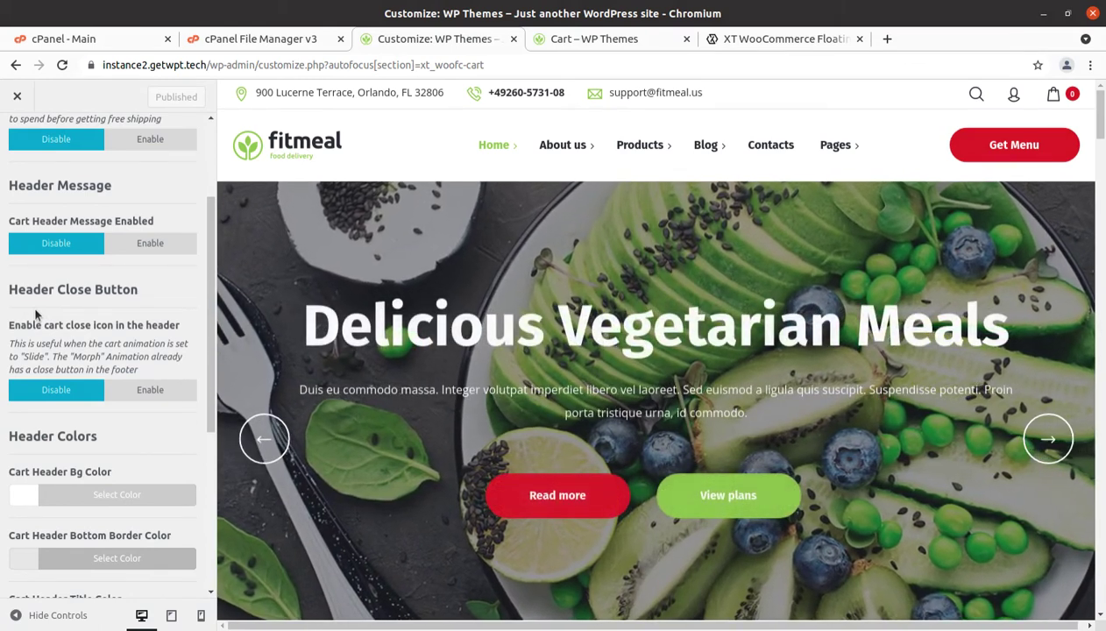
{"action": "scroll", "coordinate": [94, 351], "scroll_direction": "down", "scroll_amount": 6}
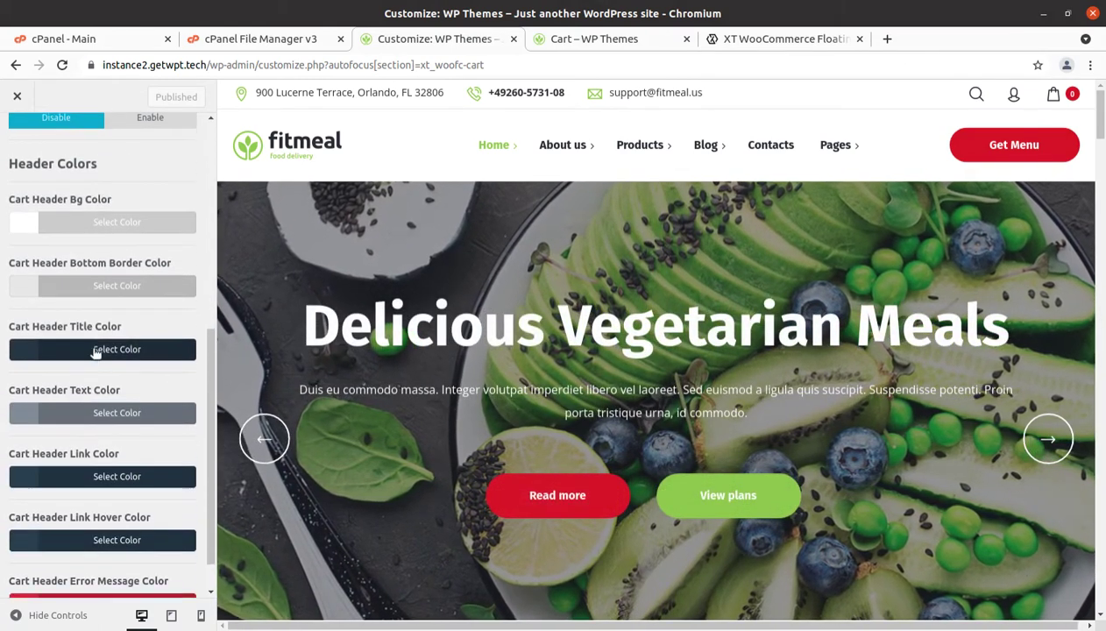
{"action": "scroll", "coordinate": [94, 344], "scroll_direction": "up", "scroll_amount": 7}
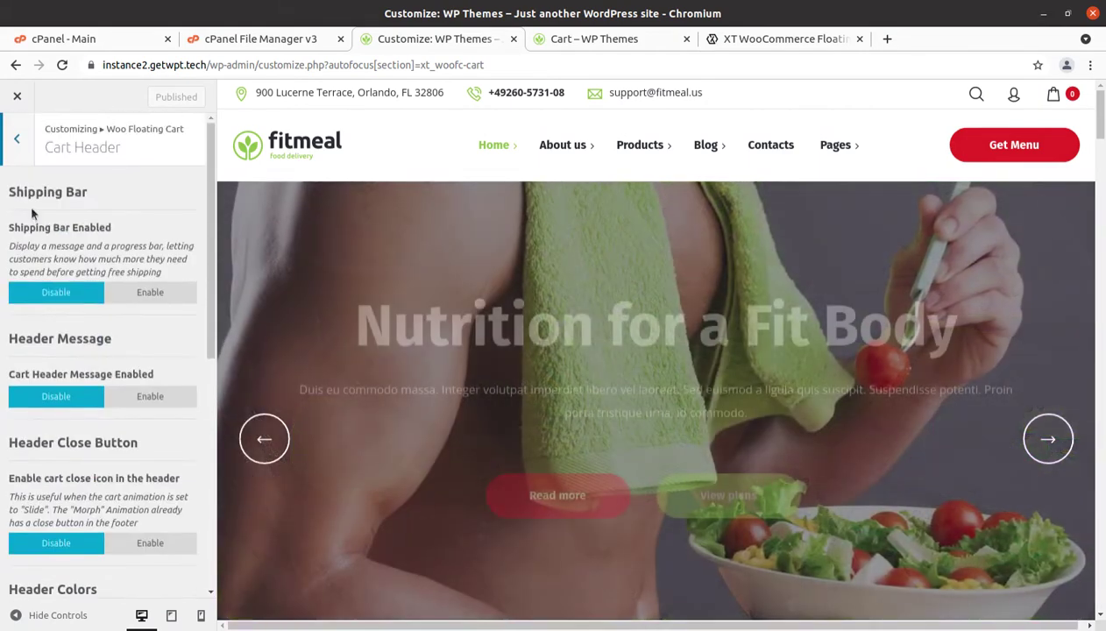
{"action": "left_click", "coordinate": [17, 138]}
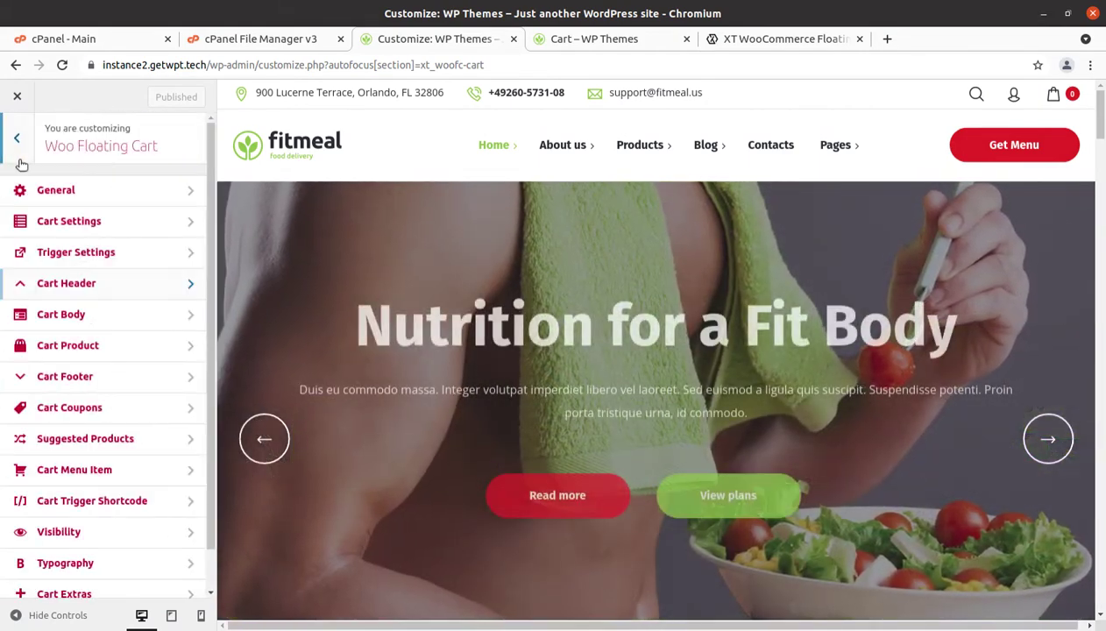
Step: Review the Cart Body color options and the Cart Product section of the Woo Floating Cart customization
{"action": "left_click", "coordinate": [128, 315]}
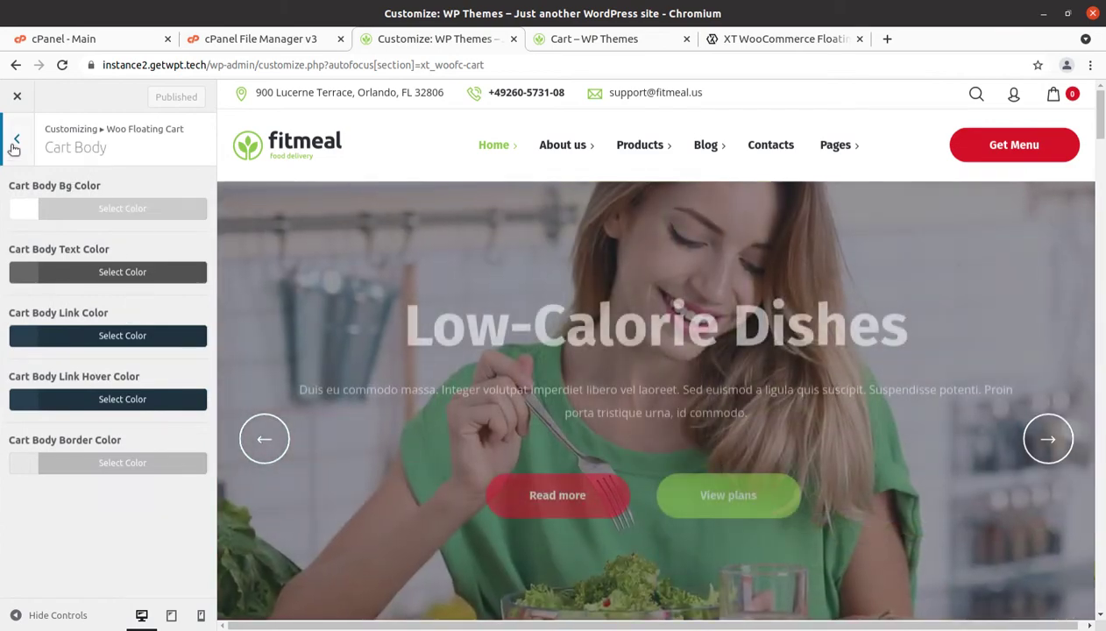
{"action": "left_click", "coordinate": [16, 142]}
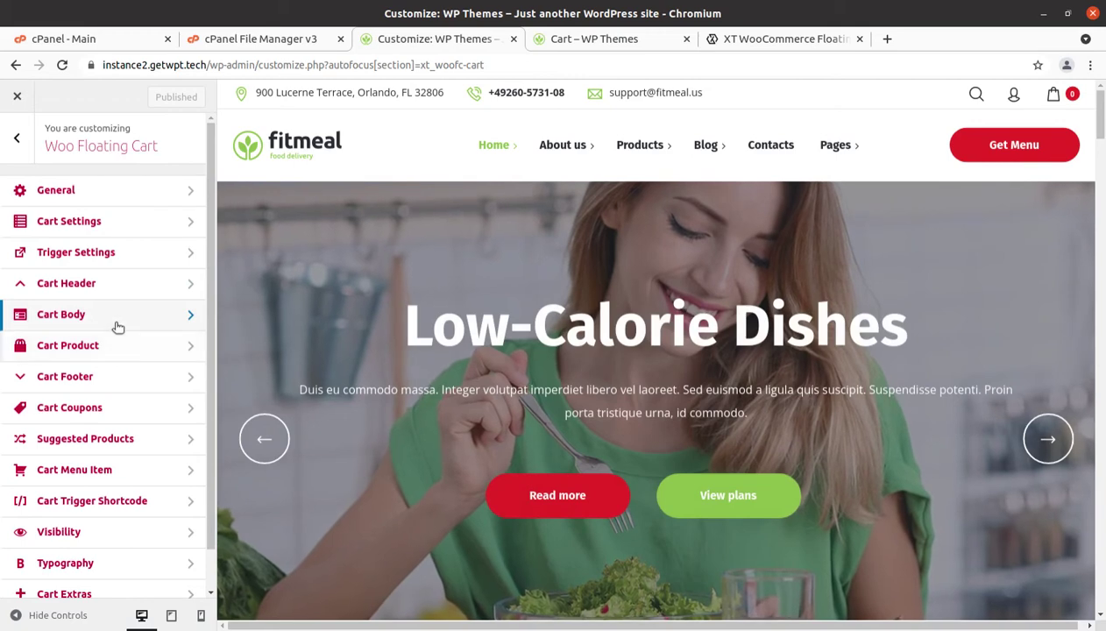
{"action": "left_click", "coordinate": [115, 351]}
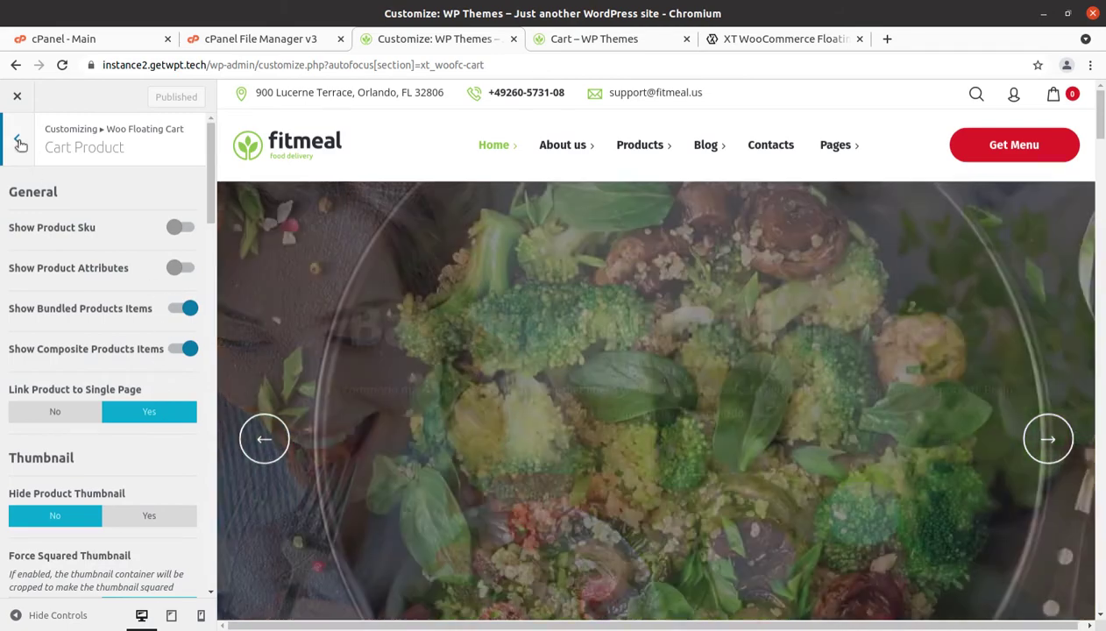
{"action": "left_click", "coordinate": [19, 142]}
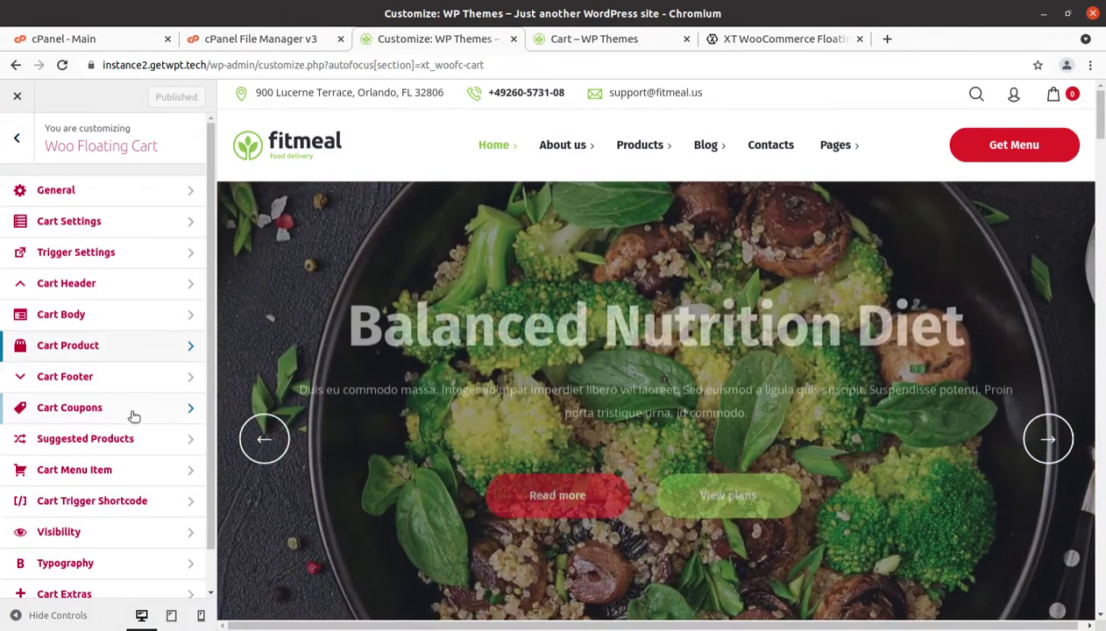
Step: Review the Cart Footer checkout button options and the Cart Coupons section's coupon form setting
{"action": "scroll", "coordinate": [126, 401], "scroll_direction": "down", "scroll_amount": 1}
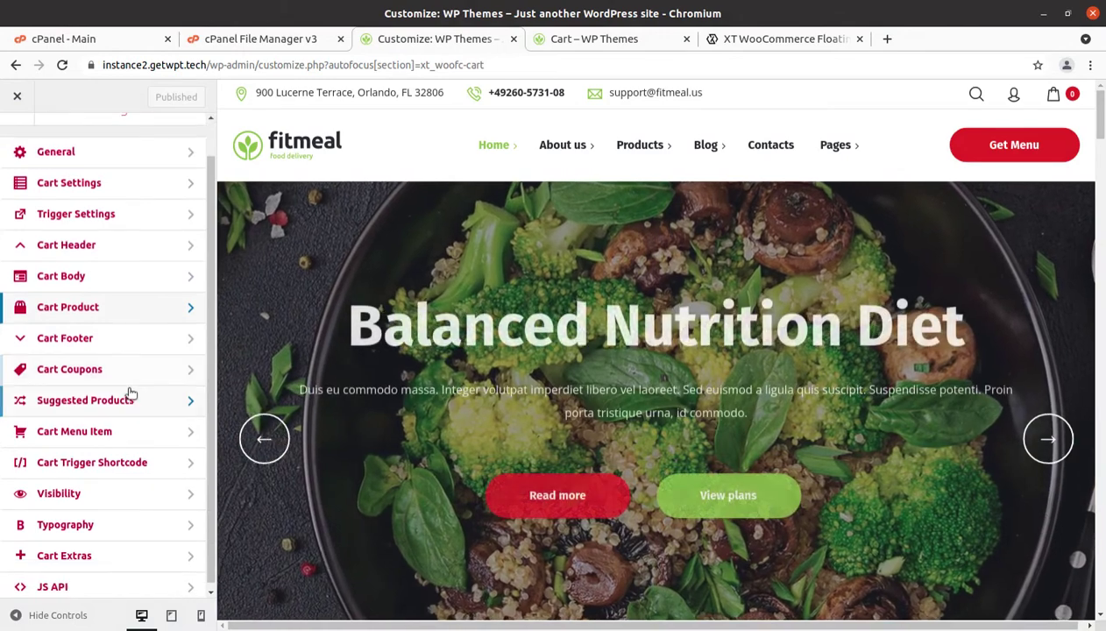
{"action": "left_click", "coordinate": [113, 342]}
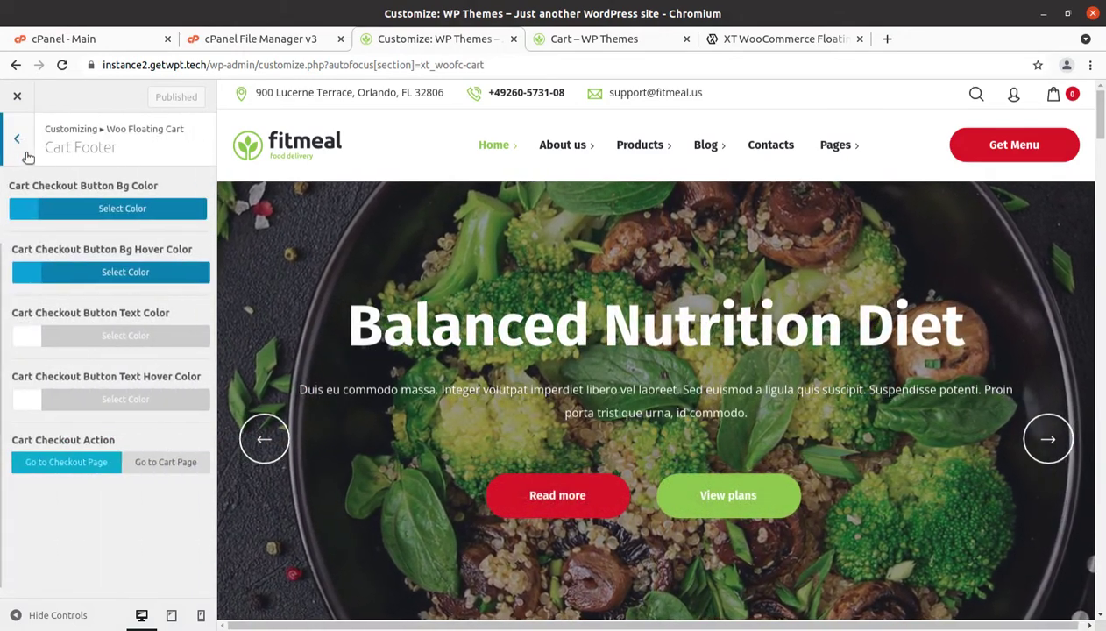
{"action": "left_click", "coordinate": [19, 142]}
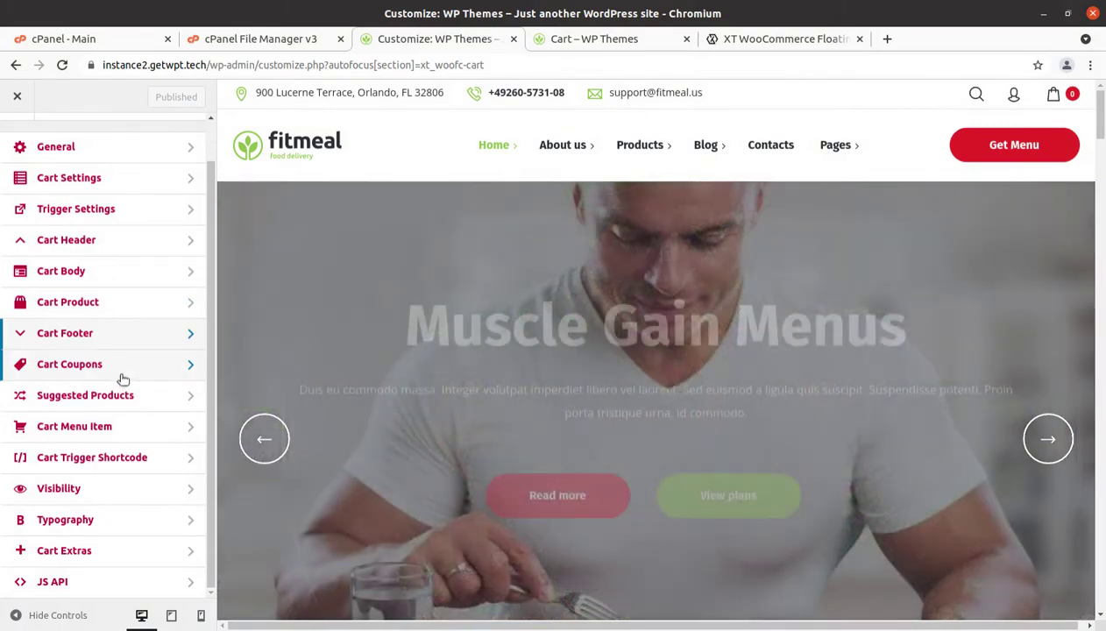
{"action": "left_click", "coordinate": [138, 371]}
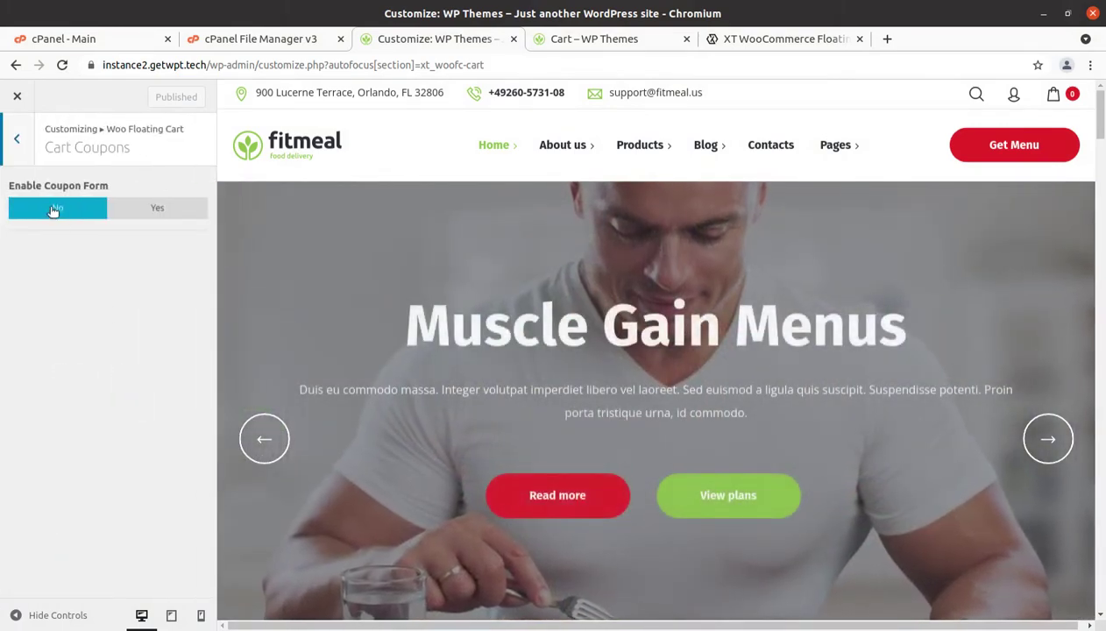
{"action": "left_click", "coordinate": [19, 137]}
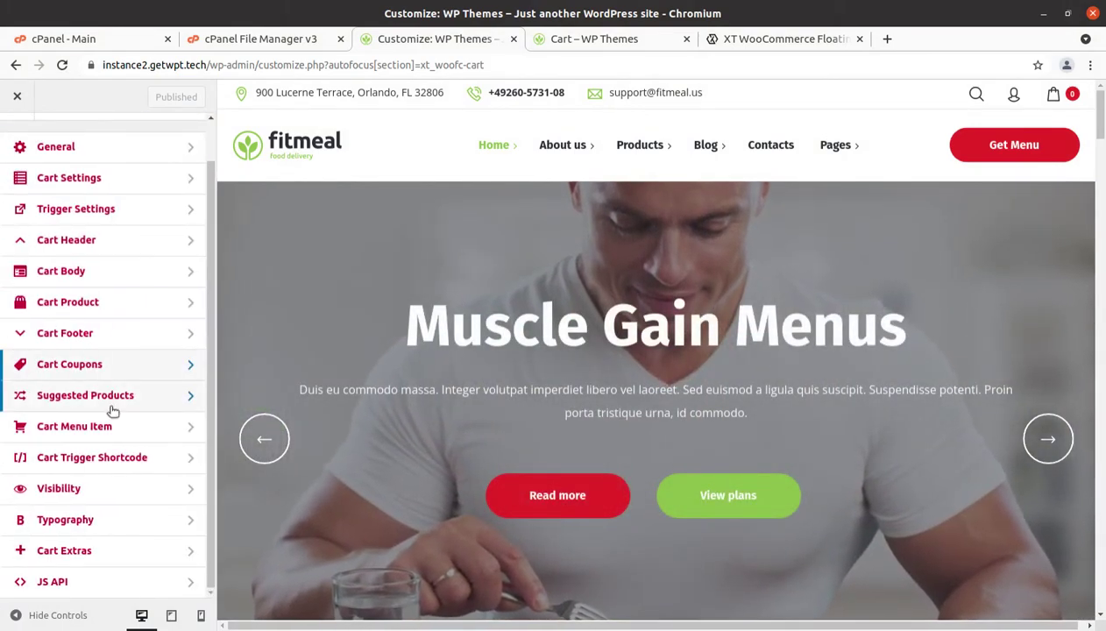
Step: Look through the Suggested Products, Cart Menu Item and Cart Trigger Shortcode sections, returning to the section list
{"action": "left_click", "coordinate": [124, 403]}
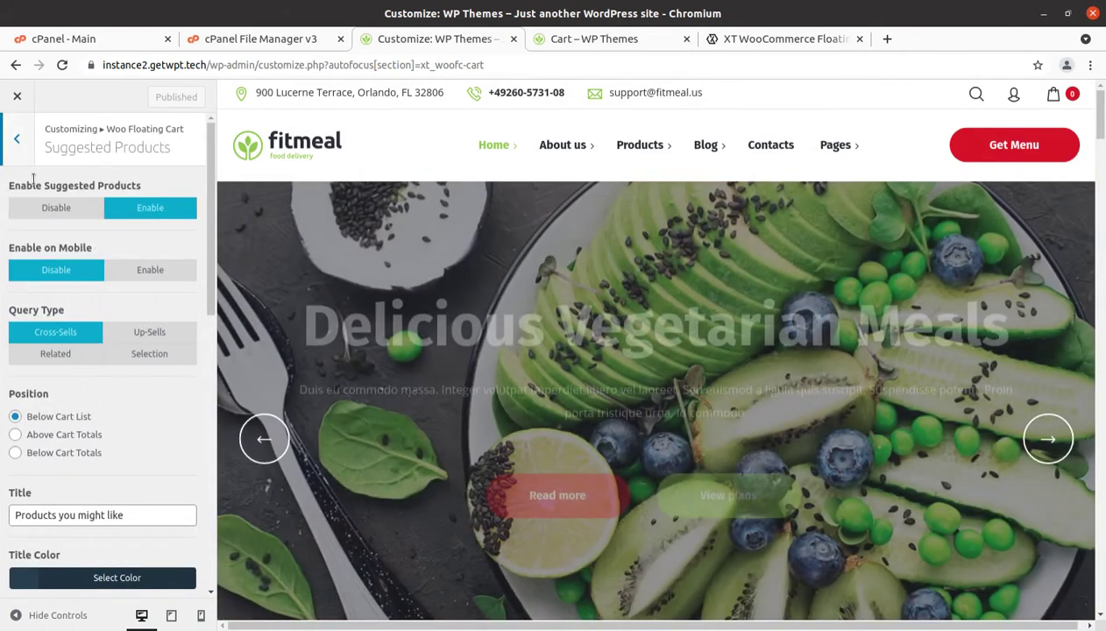
{"action": "left_click", "coordinate": [17, 139]}
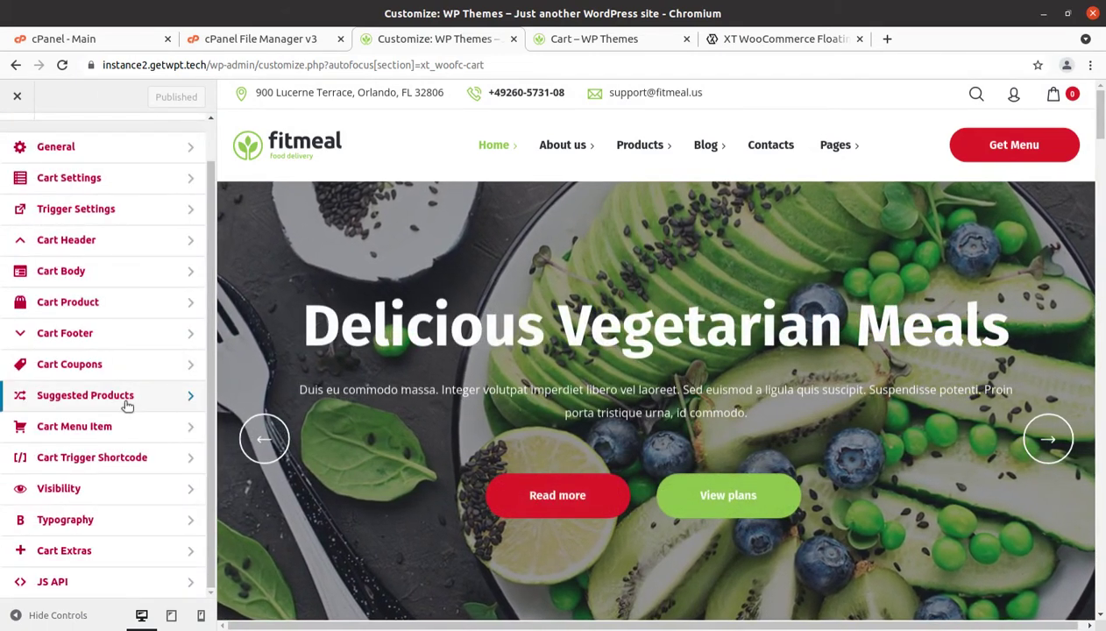
{"action": "left_click", "coordinate": [120, 429]}
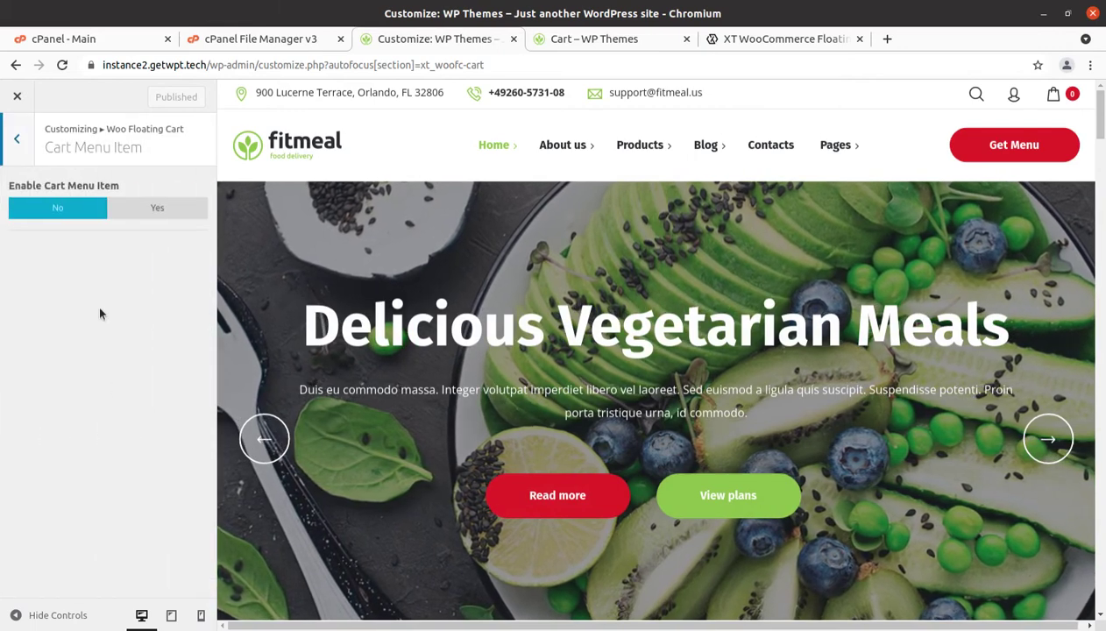
{"action": "left_click", "coordinate": [16, 139]}
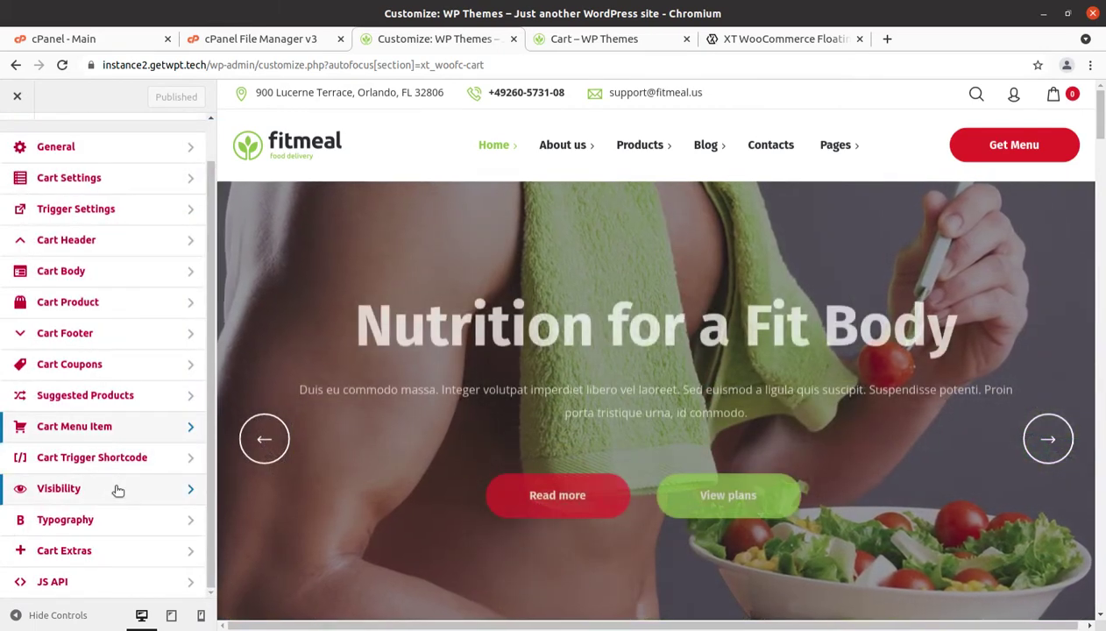
{"action": "left_click", "coordinate": [131, 462]}
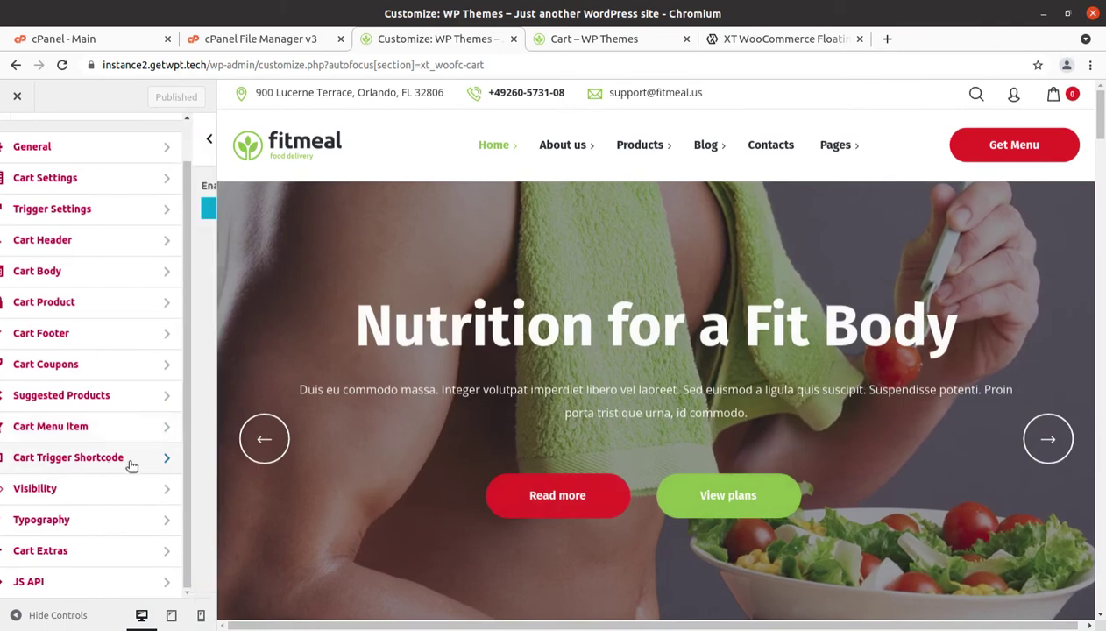
{"action": "left_click", "coordinate": [17, 138]}
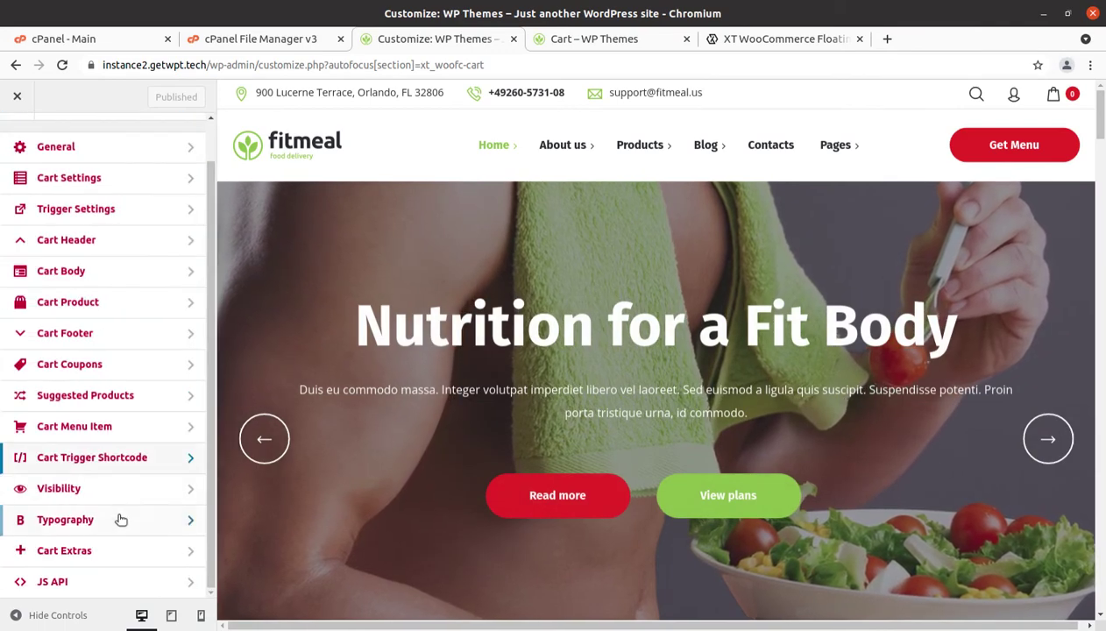
Step: Review the Visibility section, covering the cart z-index, hidden pages, keep-visible-on-empty and device visibility options
{"action": "left_click", "coordinate": [124, 500]}
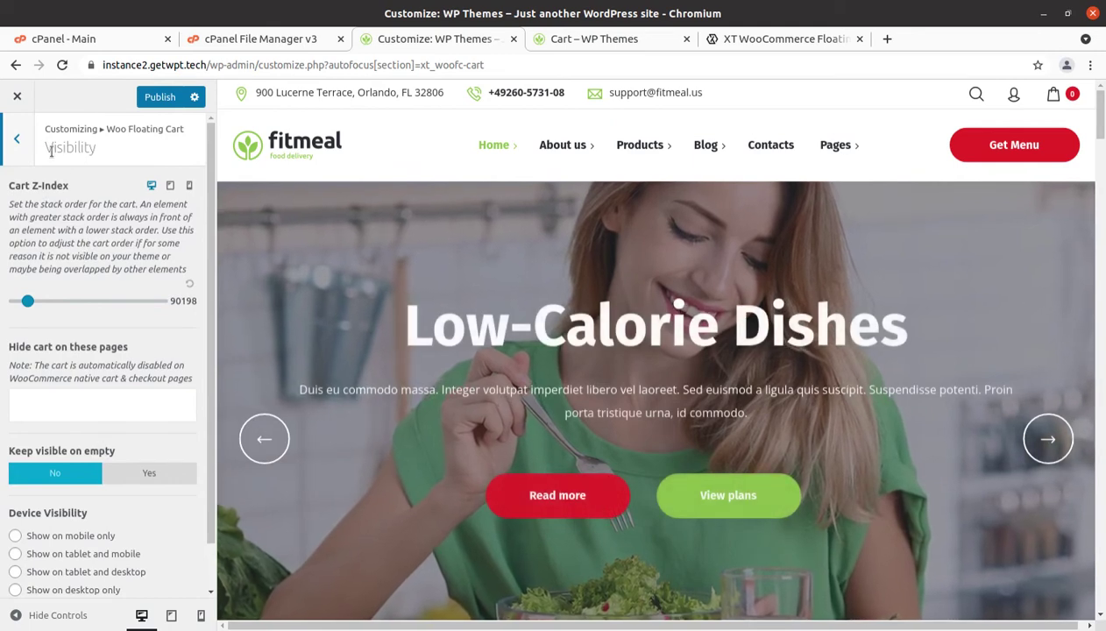
{"action": "left_click", "coordinate": [17, 140]}
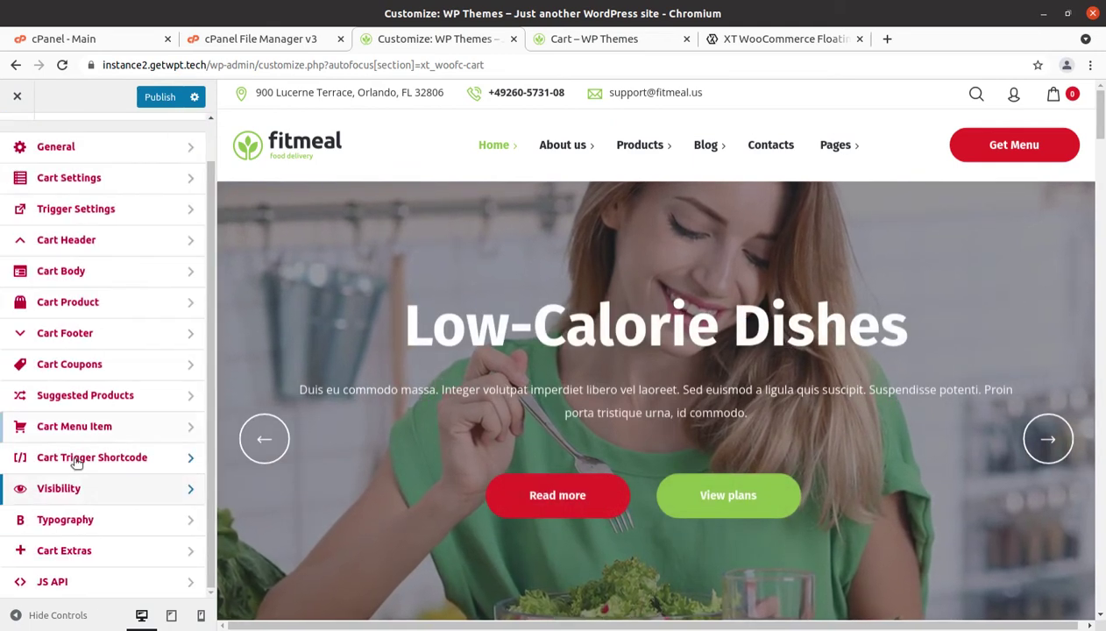
{"action": "left_click", "coordinate": [113, 489]}
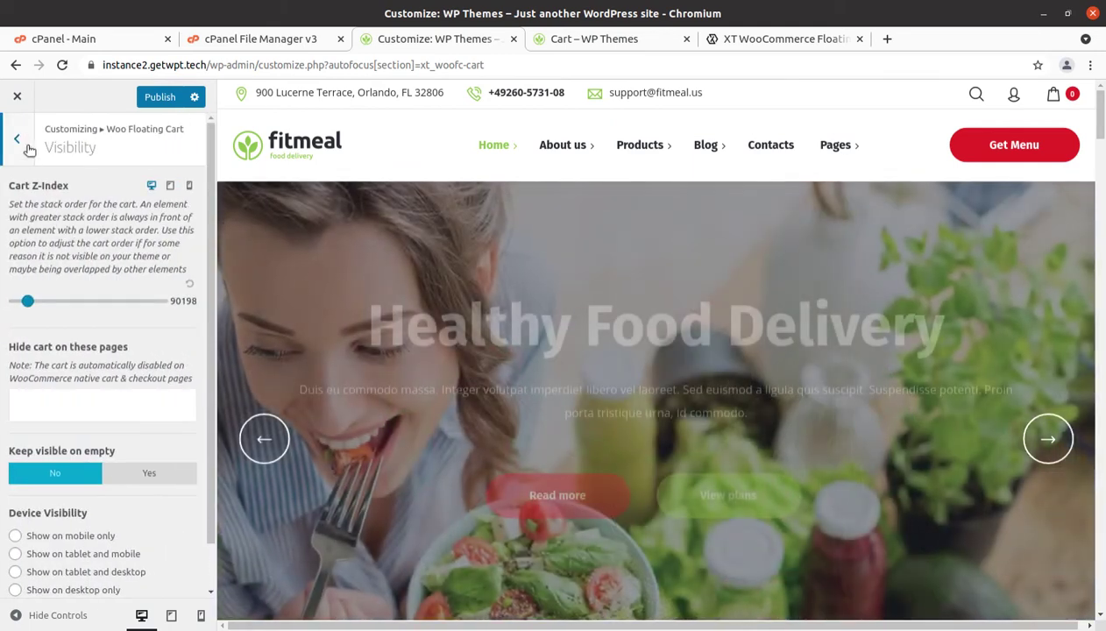
{"action": "left_click", "coordinate": [17, 139]}
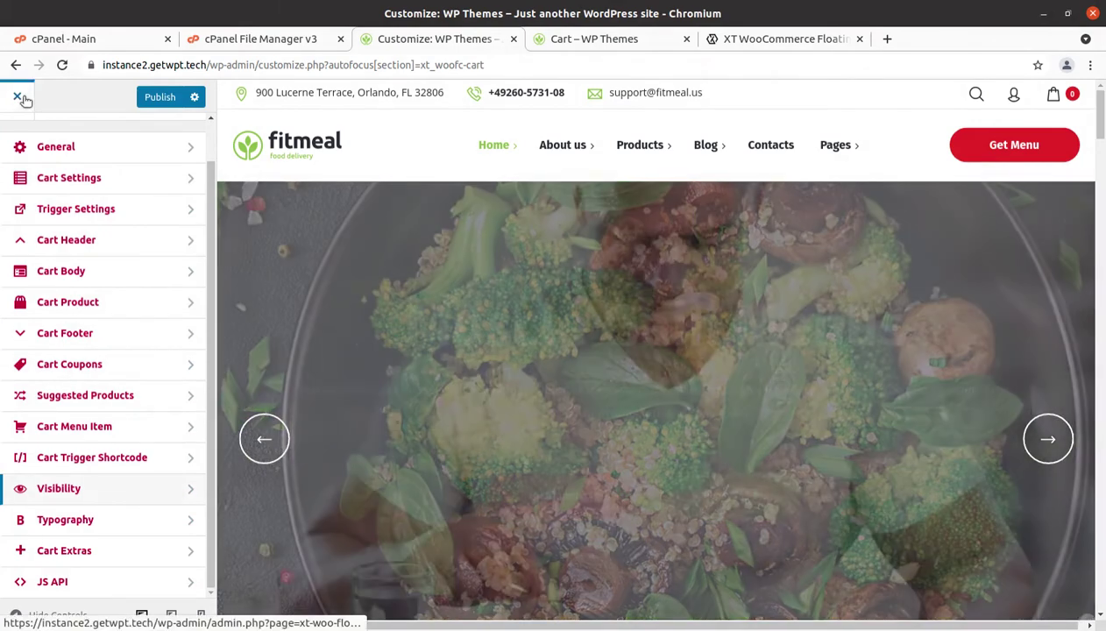
Step: Publish the pending Woo Floating Cart changes and leave the customizer for the plugin's settings page
{"action": "left_click", "coordinate": [19, 98]}
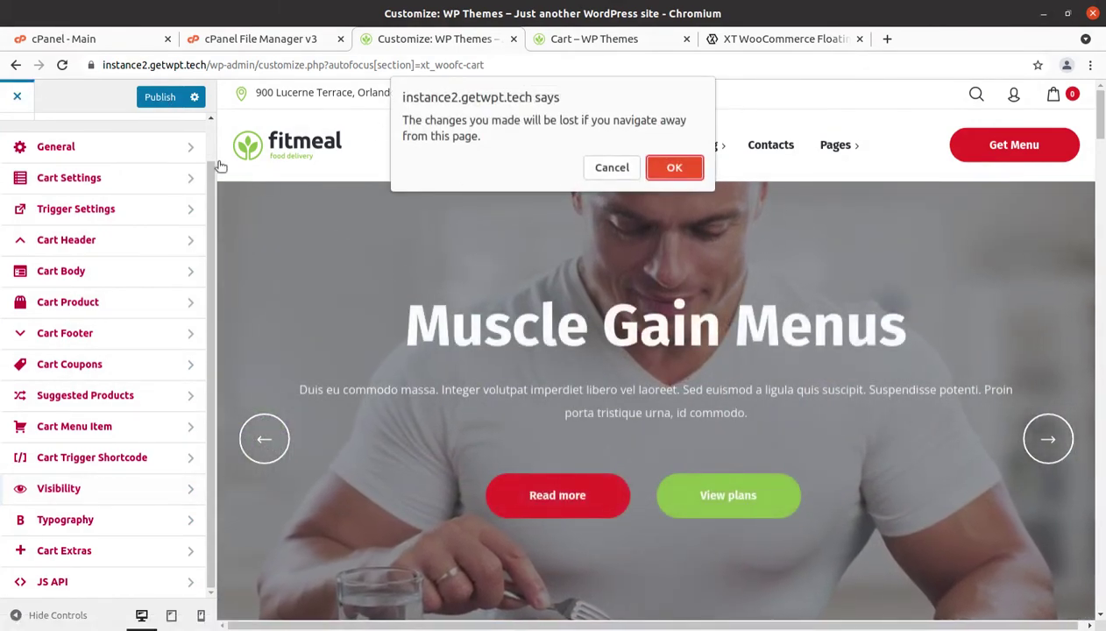
{"action": "left_click", "coordinate": [593, 167]}
{"action": "left_click", "coordinate": [162, 101]}
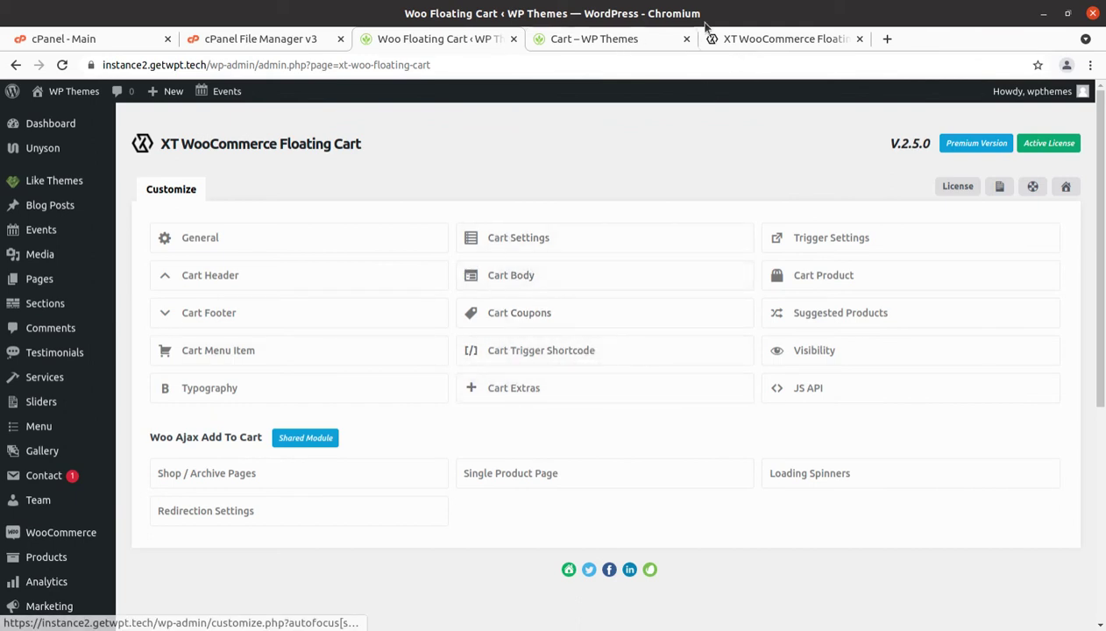
Step: Switch to the storefront's Cart page, reload it and return to the shop
{"action": "left_click", "coordinate": [745, 37]}
{"action": "left_click", "coordinate": [595, 38]}
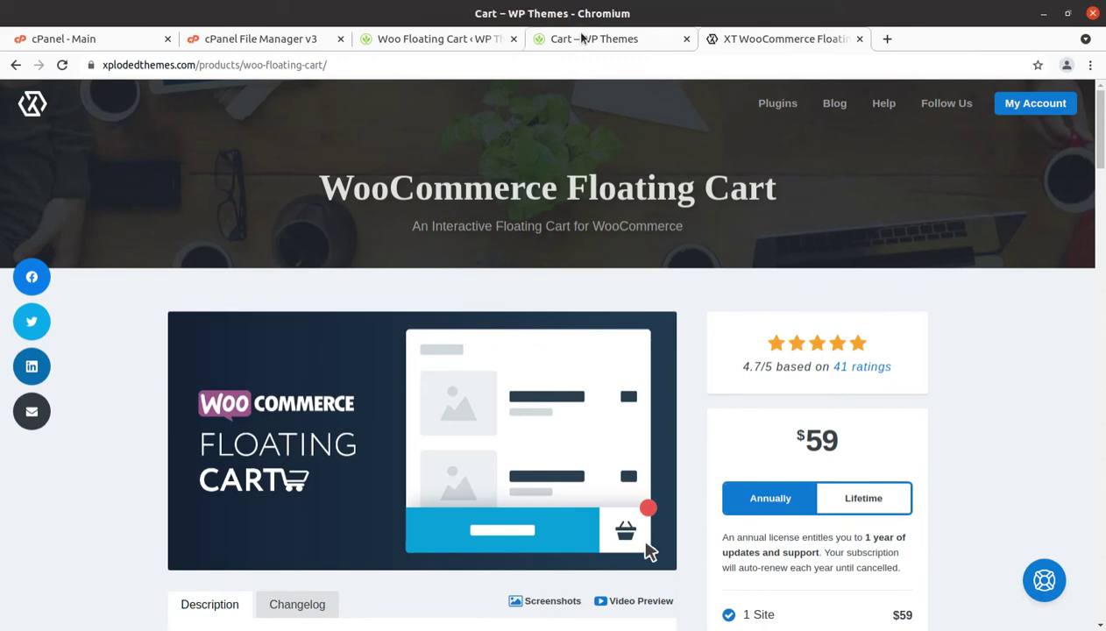
{"action": "left_click", "coordinate": [61, 67]}
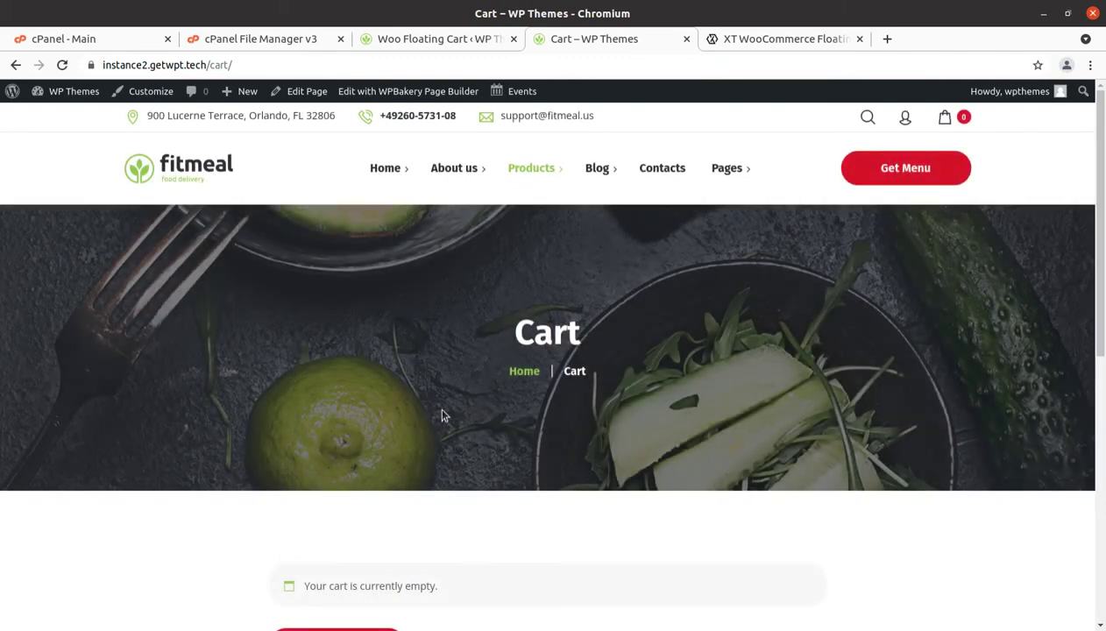
{"action": "scroll", "coordinate": [850, 516], "scroll_direction": "down", "scroll_amount": 3}
{"action": "scroll", "coordinate": [833, 517], "scroll_direction": "up", "scroll_amount": 2}
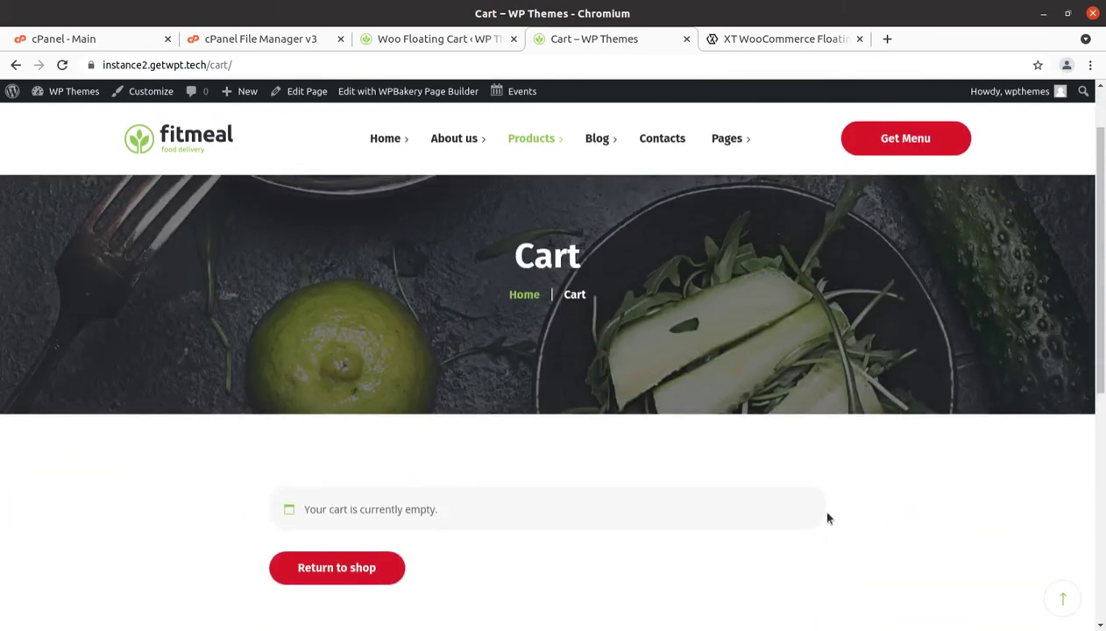
{"action": "left_click", "coordinate": [344, 581]}
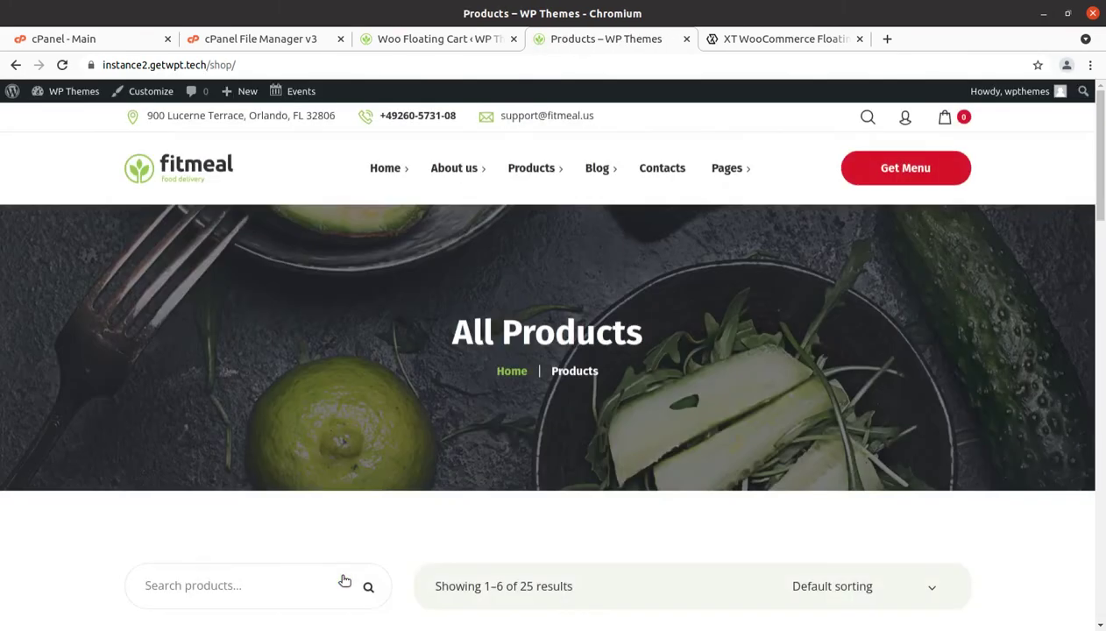
Step: Add the Salad with Mozarella product to the cart from the All Products page
{"action": "scroll", "coordinate": [377, 570], "scroll_direction": "down", "scroll_amount": 4}
{"action": "scroll", "coordinate": [561, 491], "scroll_direction": "down", "scroll_amount": 2}
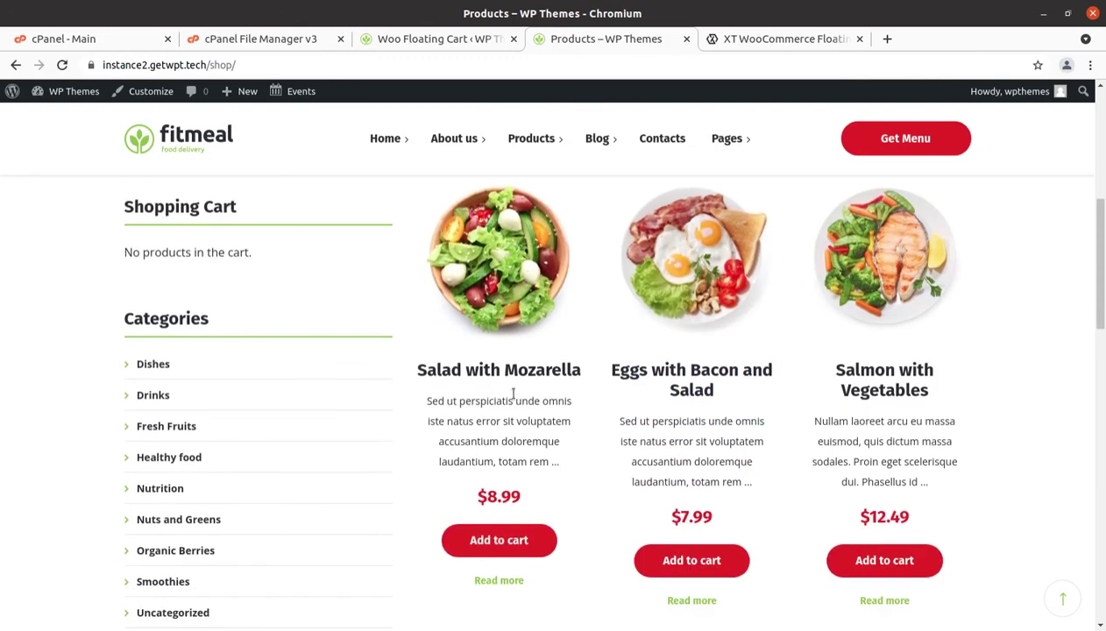
{"action": "left_click", "coordinate": [501, 543]}
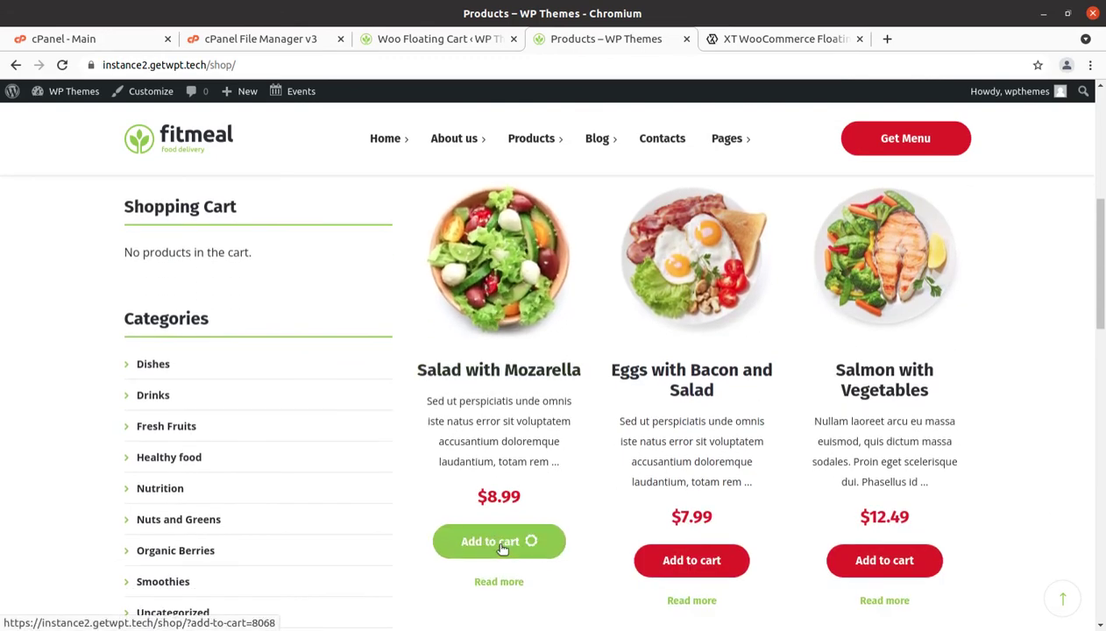
{"action": "scroll", "coordinate": [1005, 588], "scroll_direction": "down", "scroll_amount": 2}
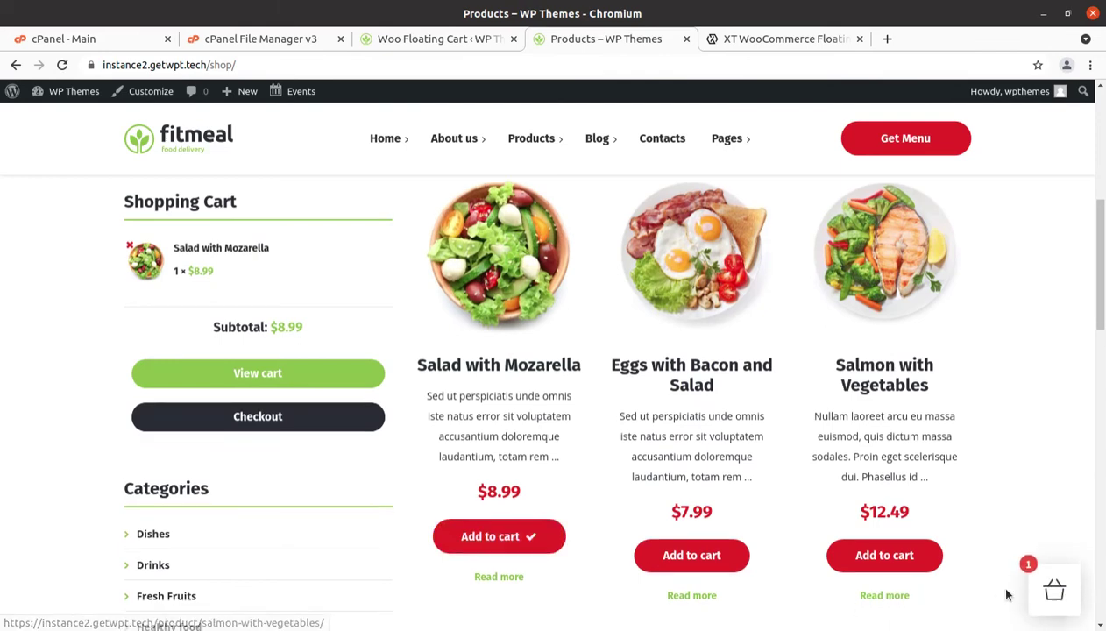
Step: Open the floating cart, proceed to checkout from it and look over the billing and order sections
{"action": "left_click", "coordinate": [1055, 592]}
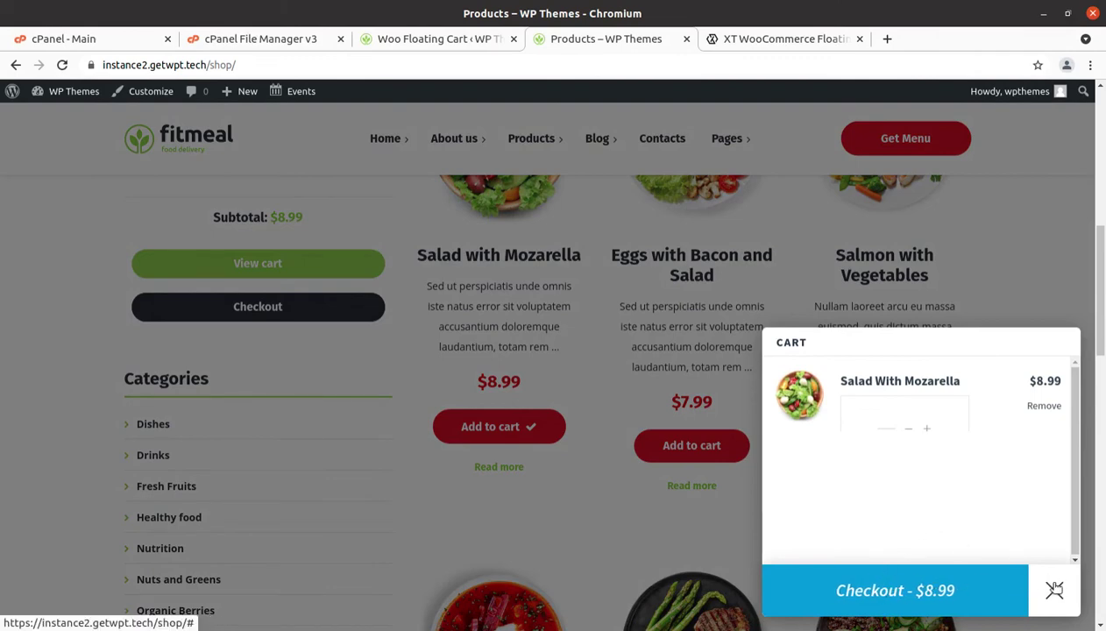
{"action": "left_click", "coordinate": [918, 598]}
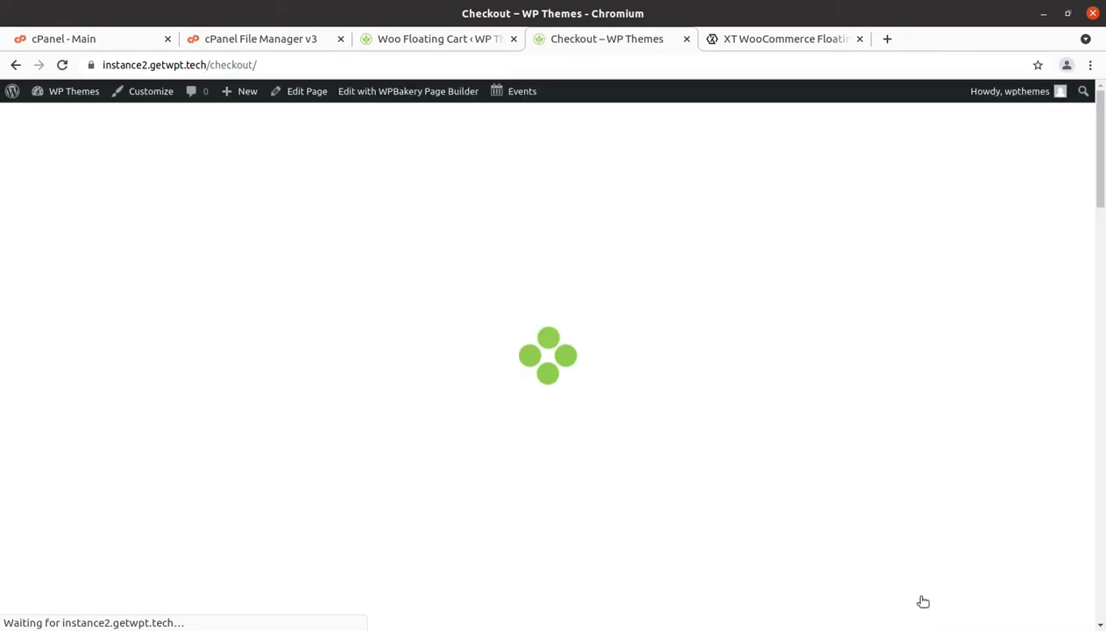
{"action": "scroll", "coordinate": [885, 585], "scroll_direction": "down", "scroll_amount": 6}
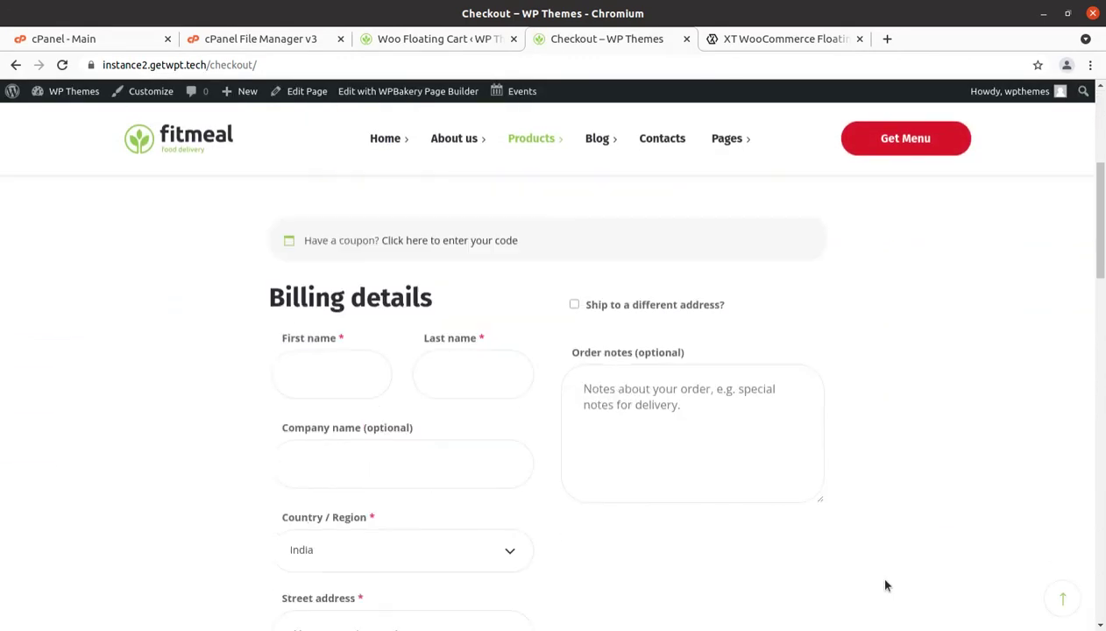
{"action": "scroll", "coordinate": [886, 586], "scroll_direction": "down", "scroll_amount": 6}
{"action": "scroll", "coordinate": [885, 585], "scroll_direction": "up", "scroll_amount": 4}
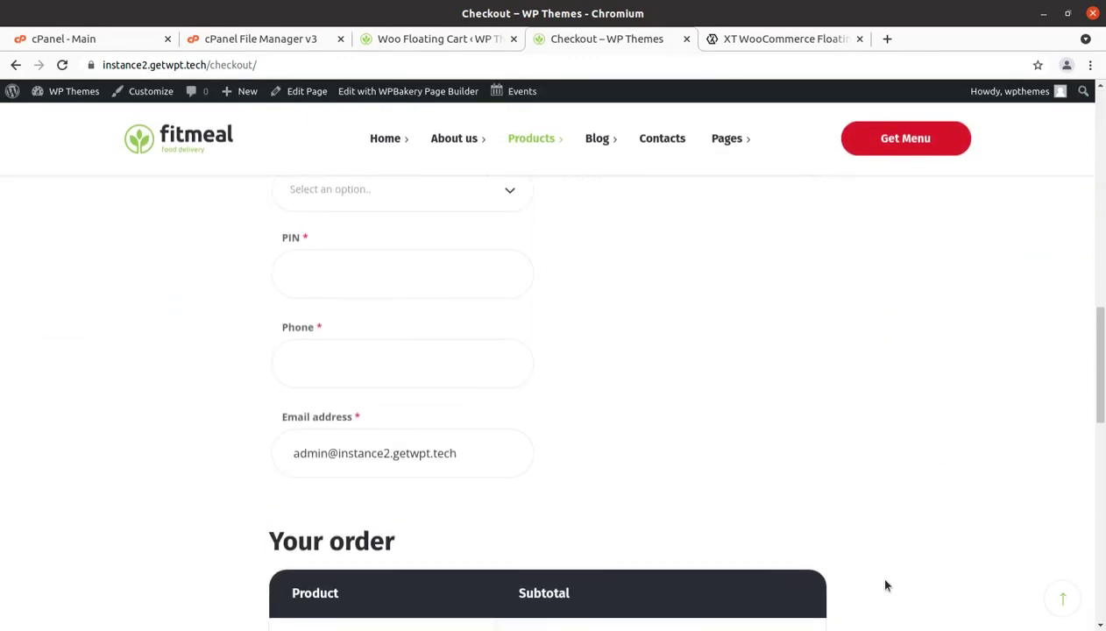
{"action": "scroll", "coordinate": [886, 585], "scroll_direction": "up", "scroll_amount": 7}
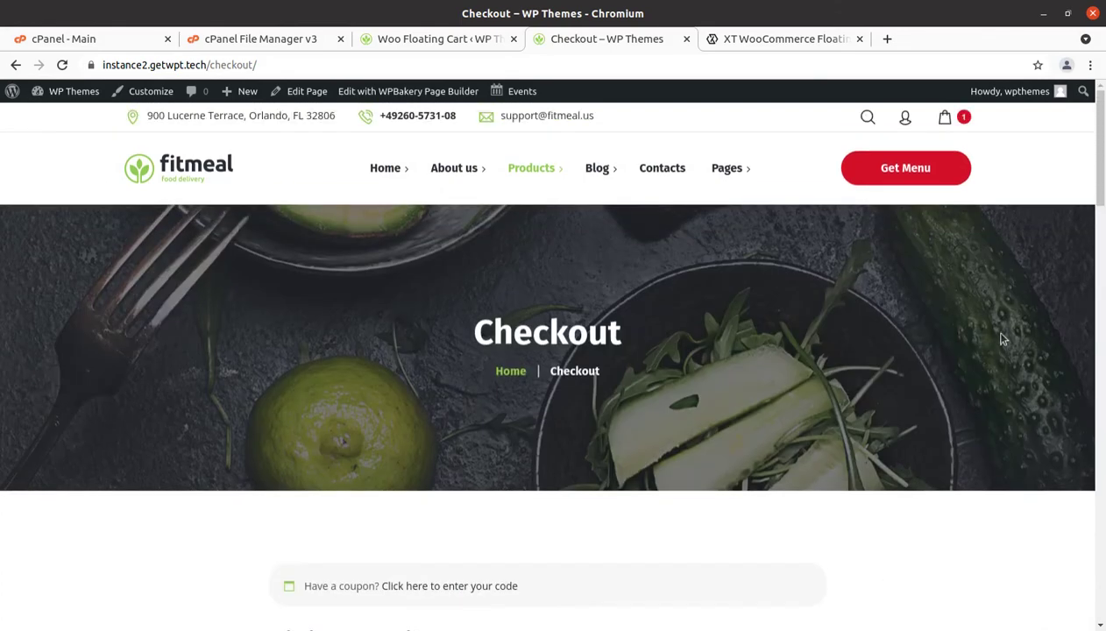
Step: Open the store's full cart page from the site header and review the product row and cart totals
{"action": "left_click", "coordinate": [964, 125]}
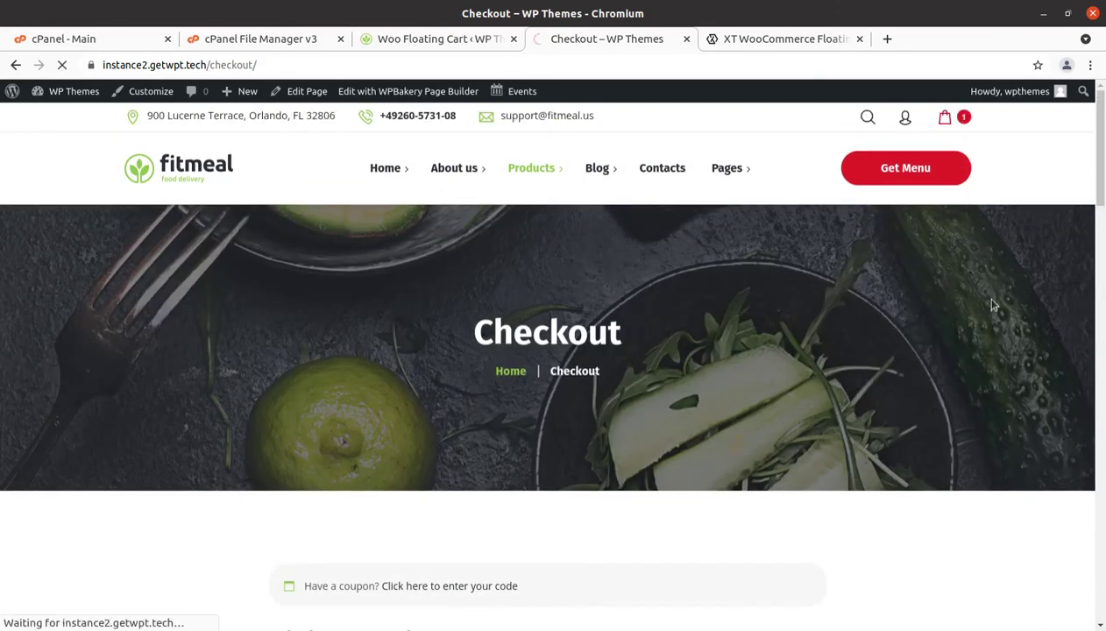
{"action": "scroll", "coordinate": [785, 377], "scroll_direction": "down", "scroll_amount": 3}
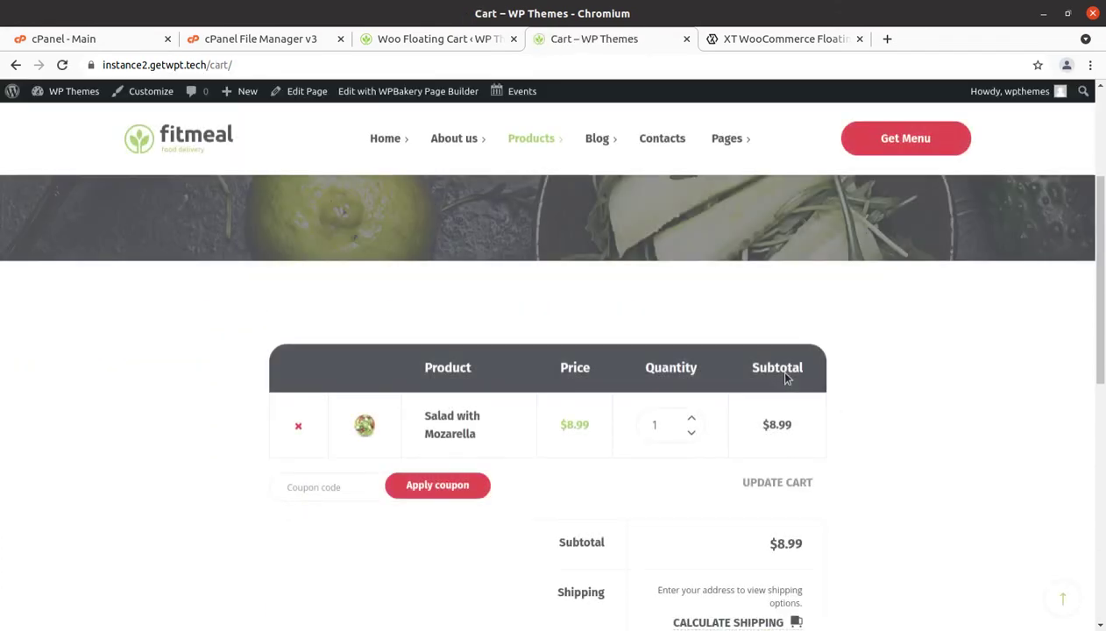
{"action": "scroll", "coordinate": [338, 352], "scroll_direction": "down", "scroll_amount": 2}
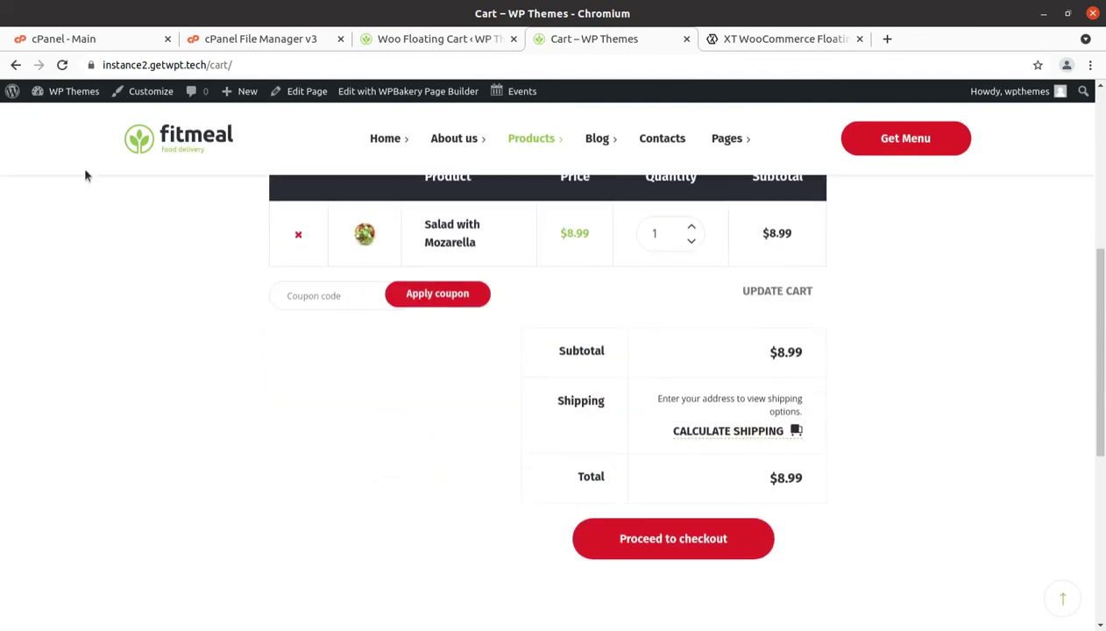
Step: Go back through the checkout page to the All Products page and view the floating cart trigger there
{"action": "left_click", "coordinate": [16, 66]}
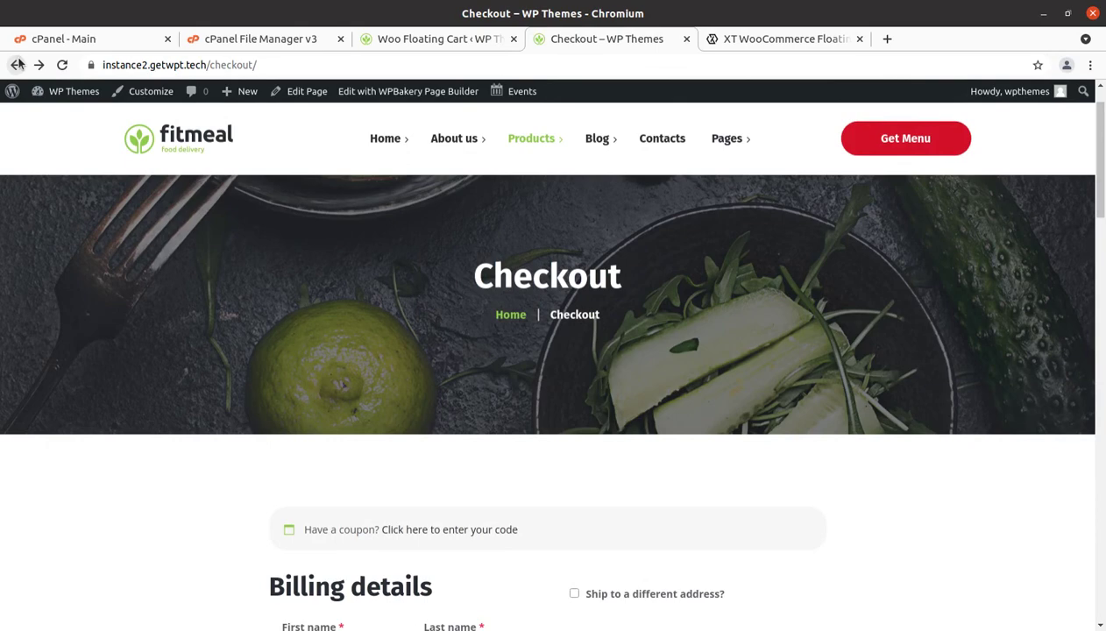
{"action": "left_click", "coordinate": [17, 65]}
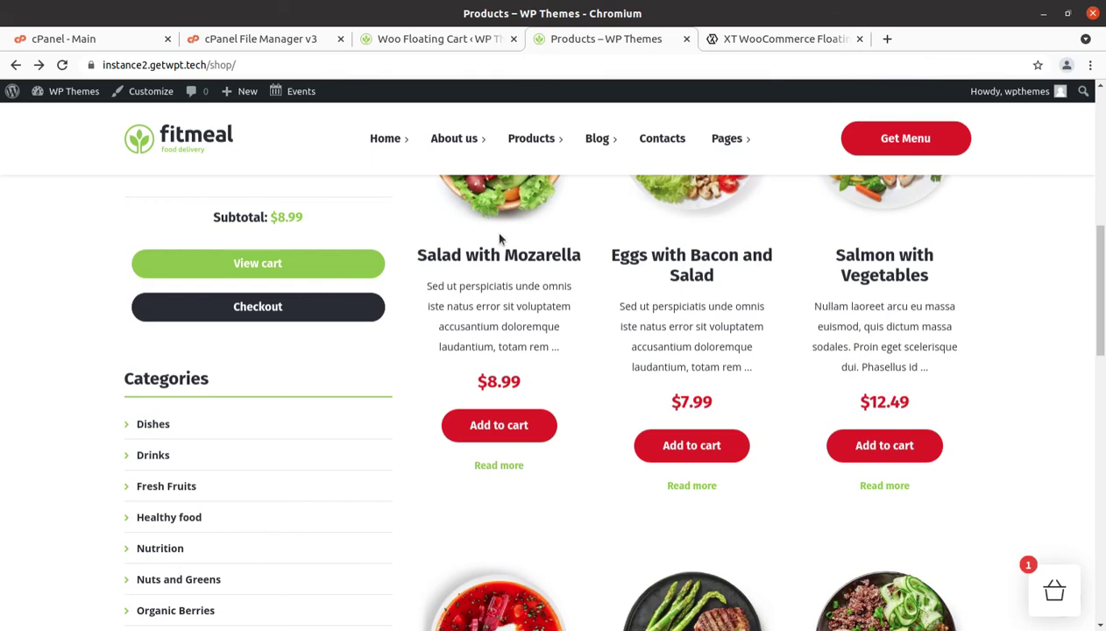
{"action": "scroll", "coordinate": [499, 236], "scroll_direction": "up", "scroll_amount": 4}
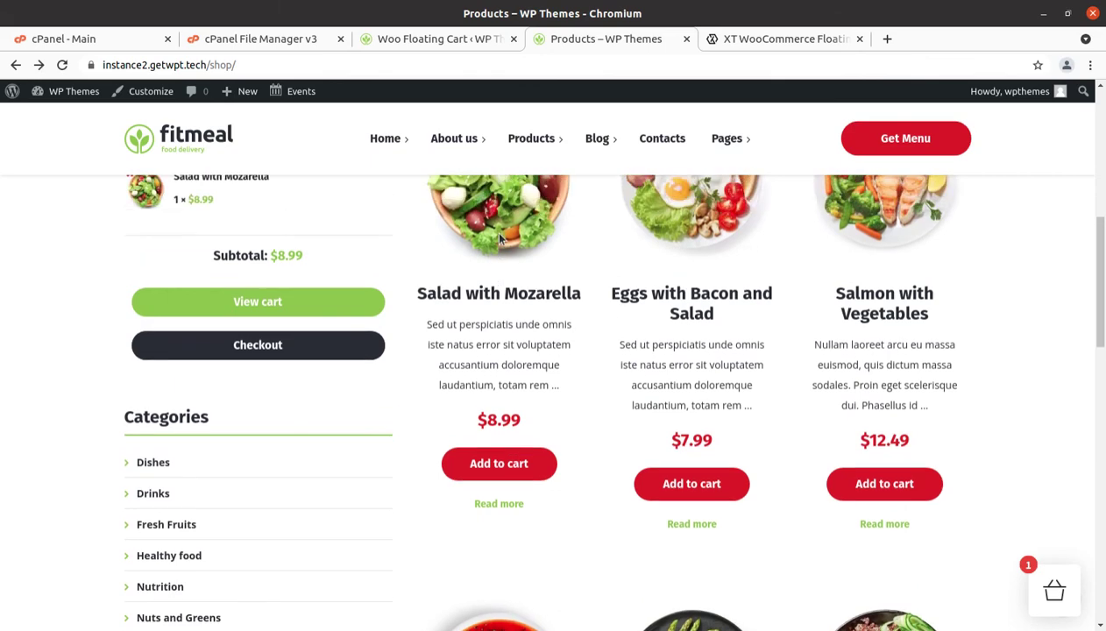
{"action": "scroll", "coordinate": [408, 454], "scroll_direction": "up", "scroll_amount": 3}
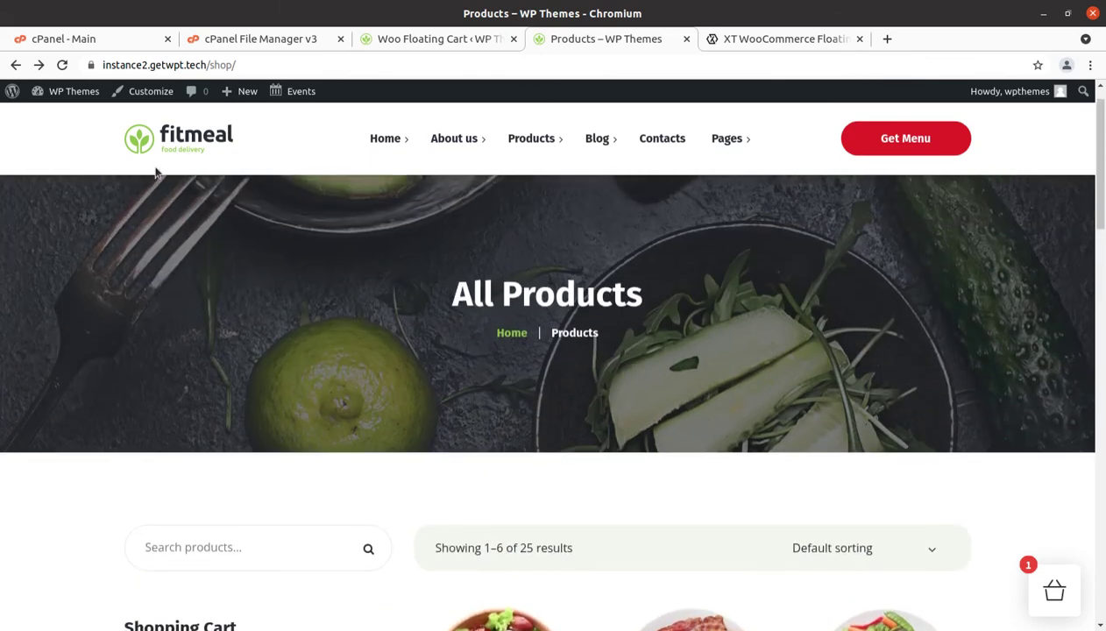